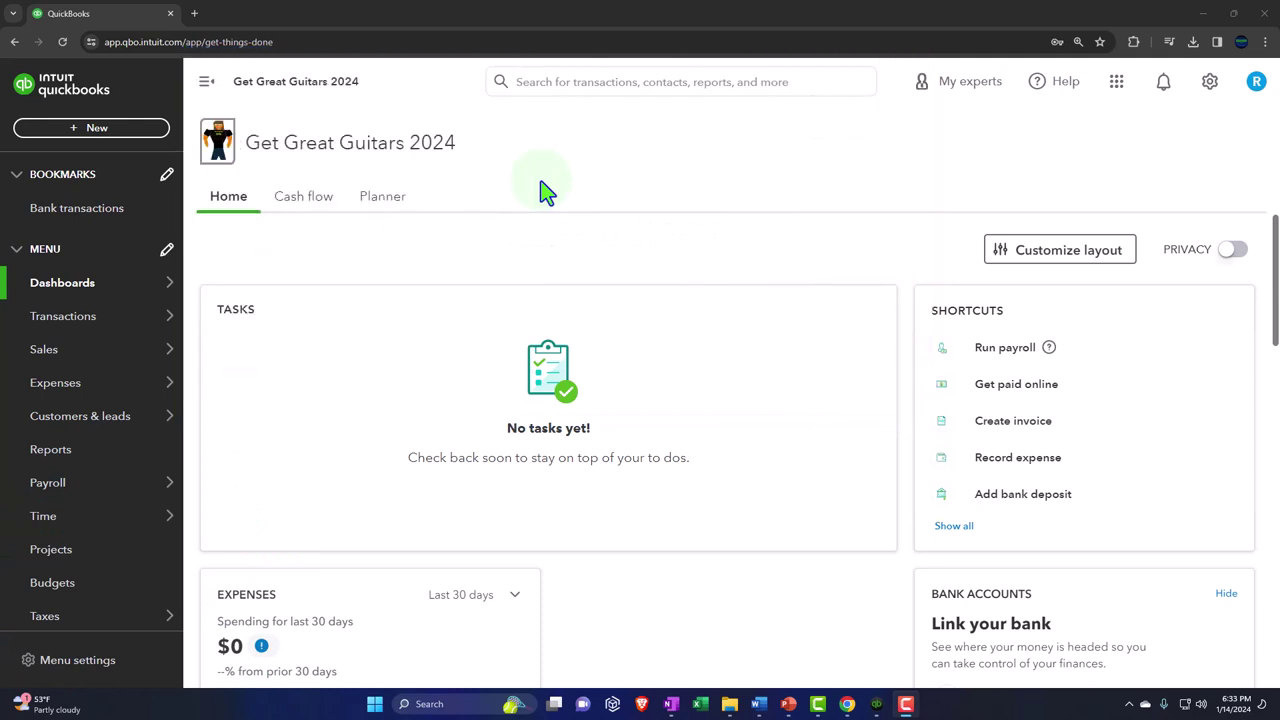
Review the new-transaction options, the Sales and Expenses submenus, and the company settings options.
left_click(121, 128)
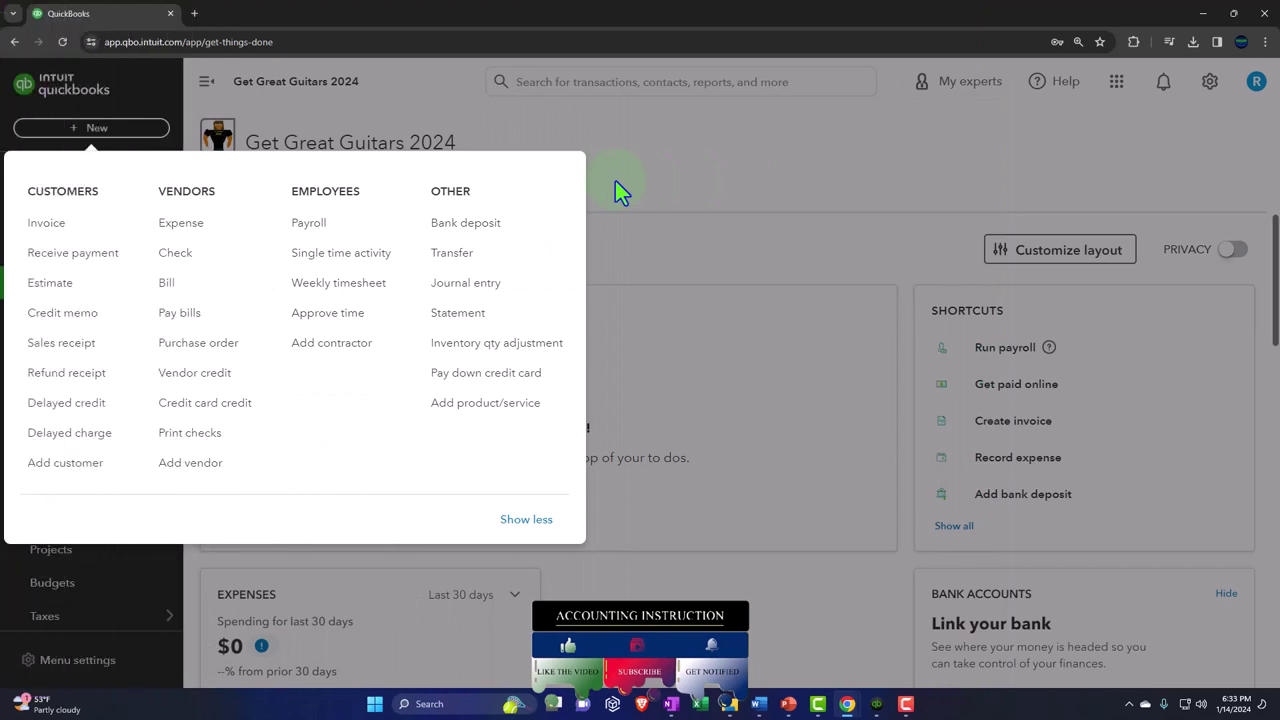
left_click(618, 188)
mouse_move(143, 347)
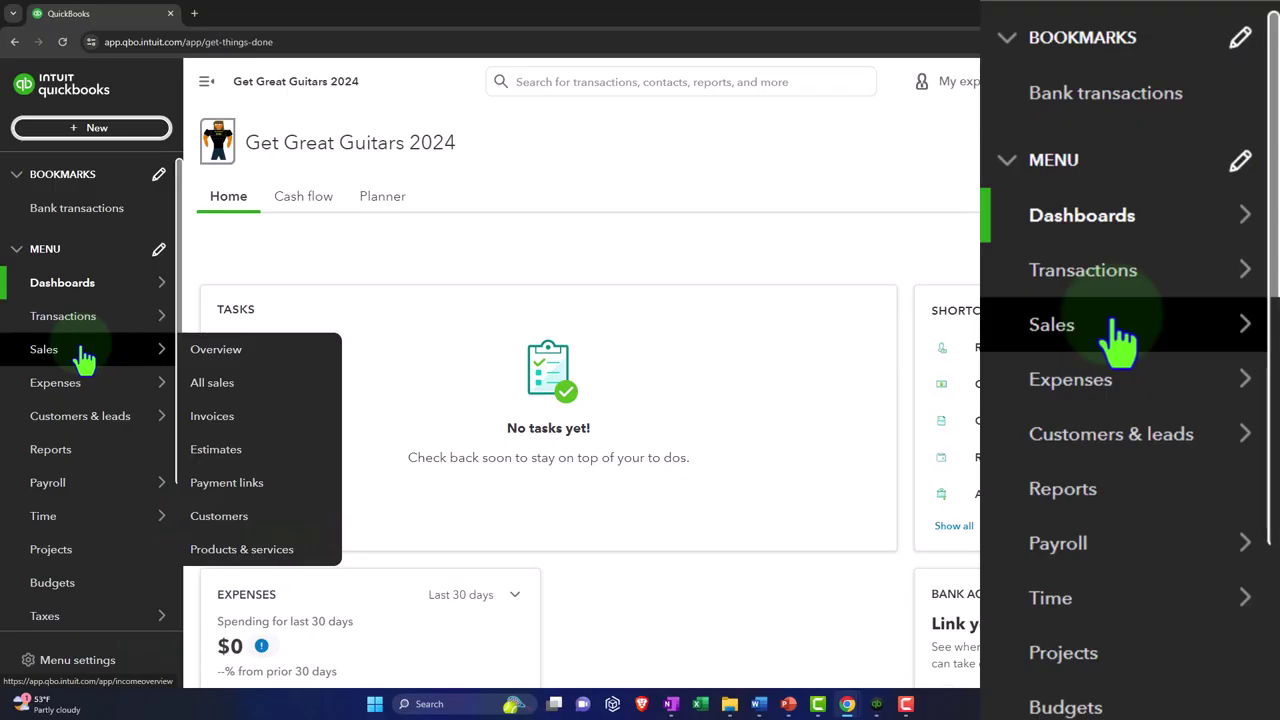
mouse_move(70, 392)
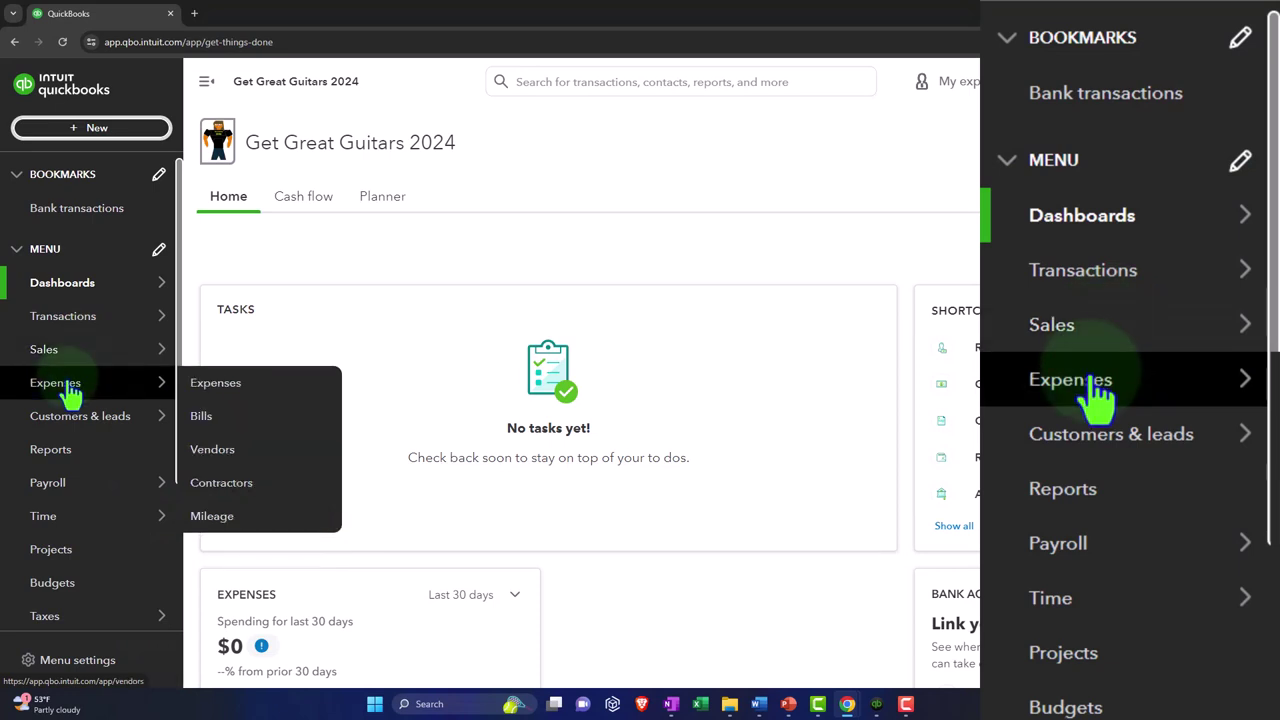
mouse_move(58, 490)
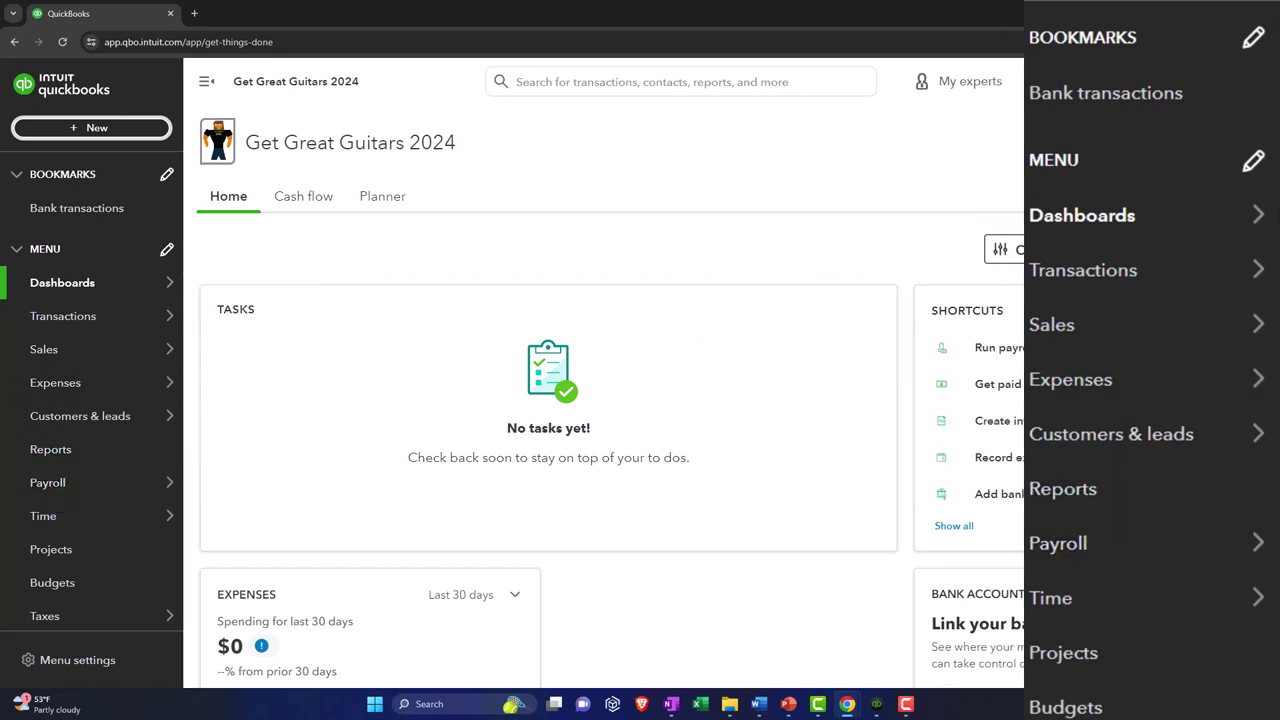
left_click(1214, 90)
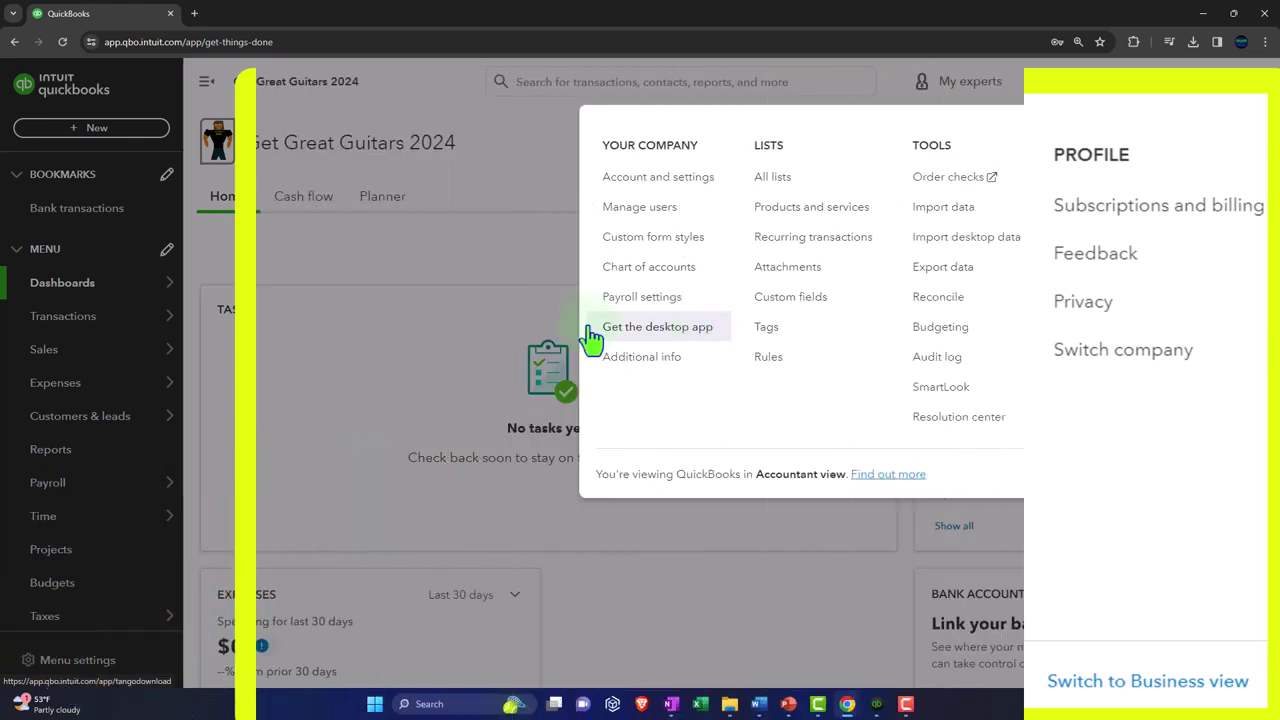
left_click(447, 90)
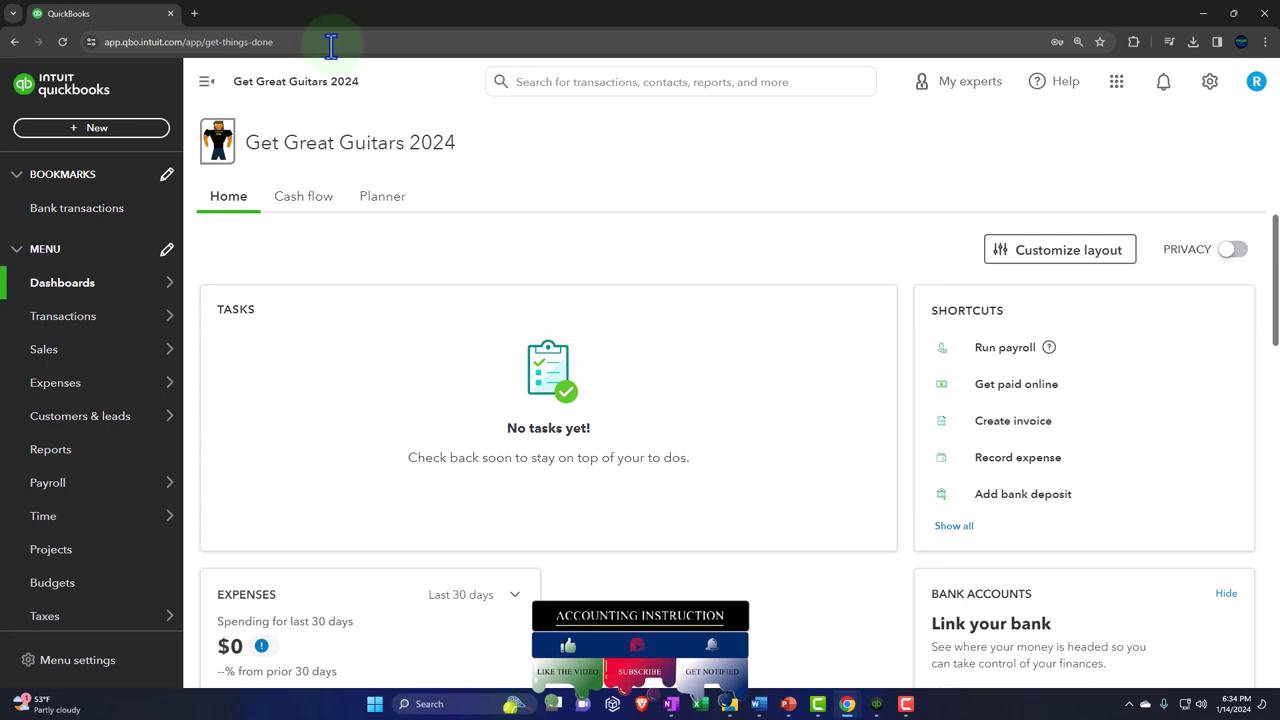
Open the desktop app's download page and compare it with the QuickBooks Flow Chart page in OneNote.
left_click(1210, 82)
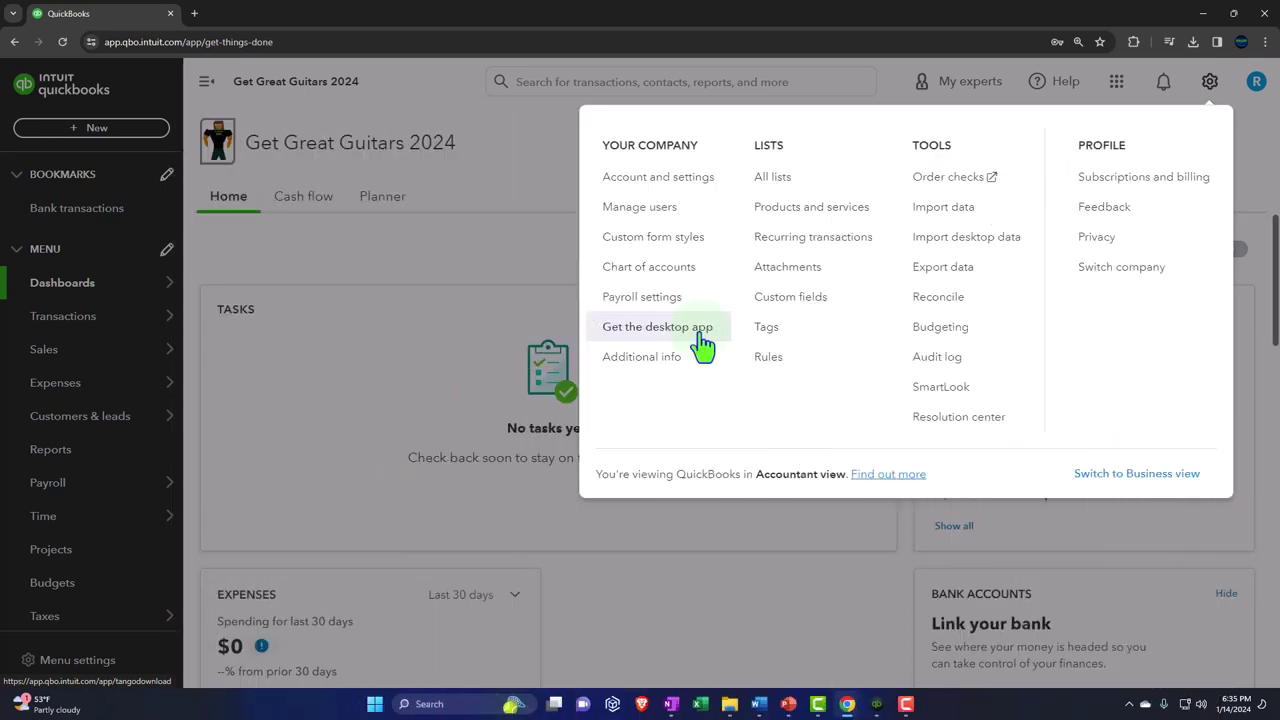
left_click(703, 340)
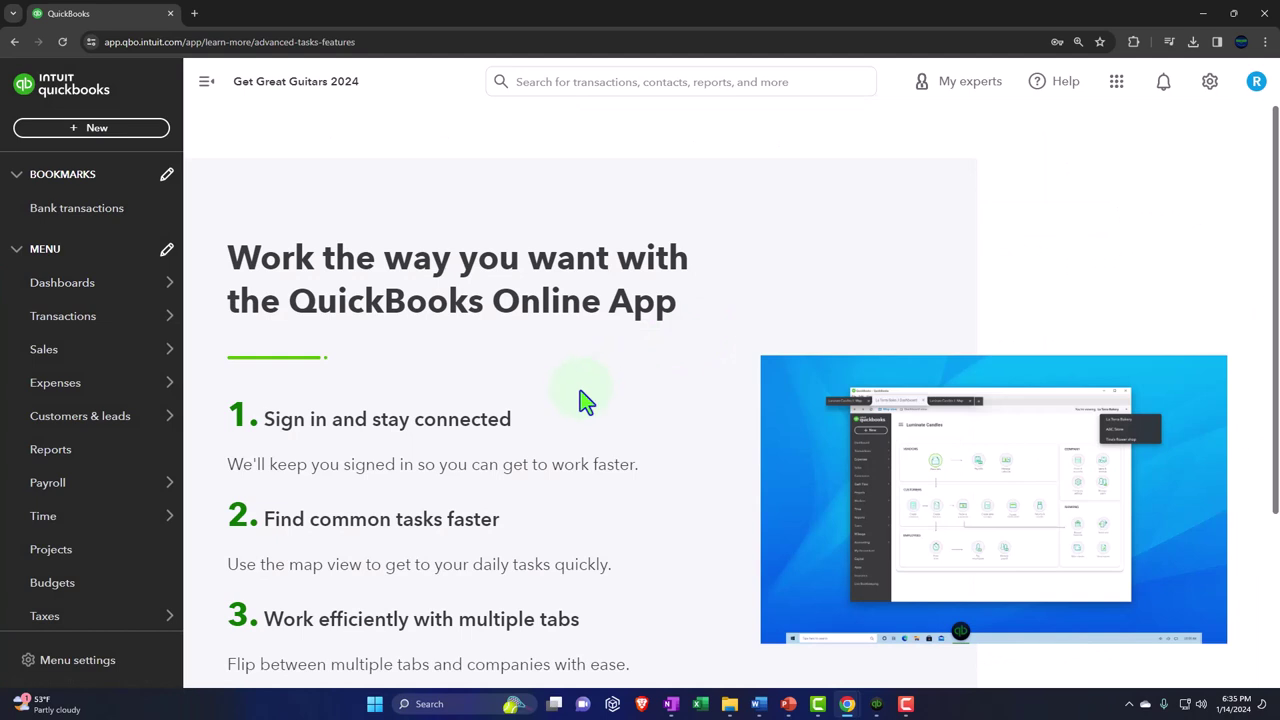
scroll(585, 400, "down", 1)
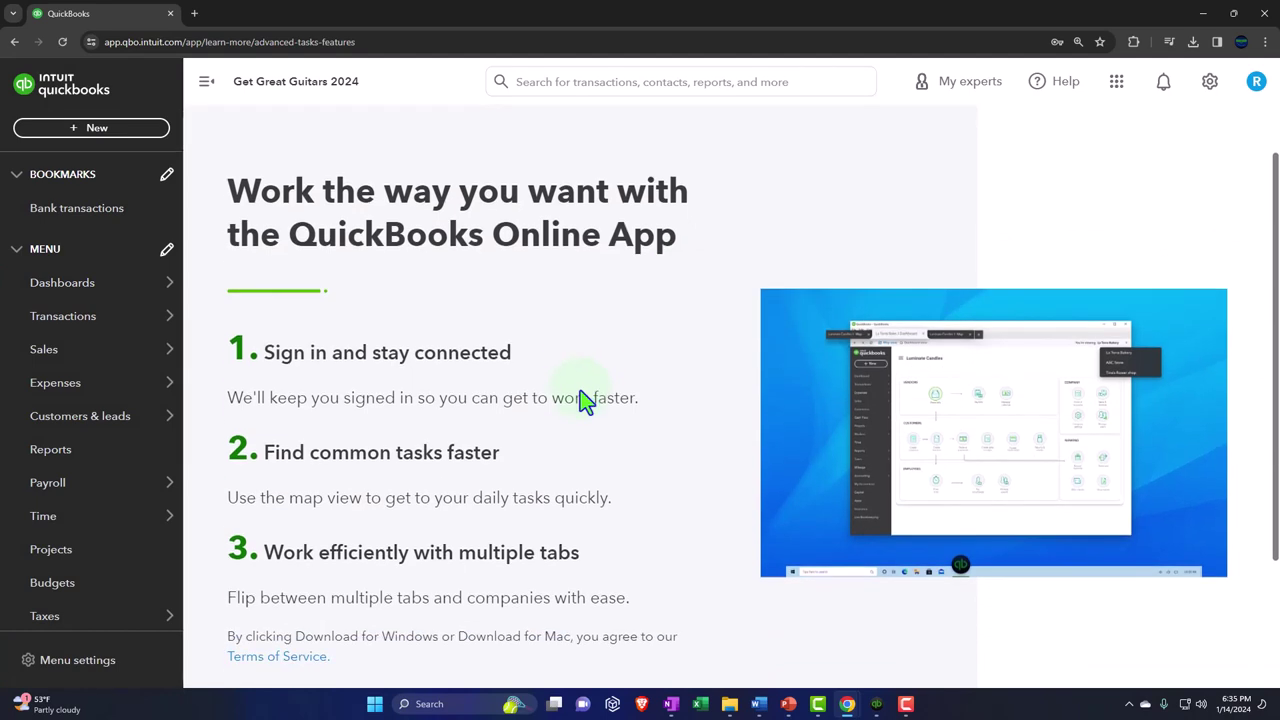
scroll(580, 395, "down", 1)
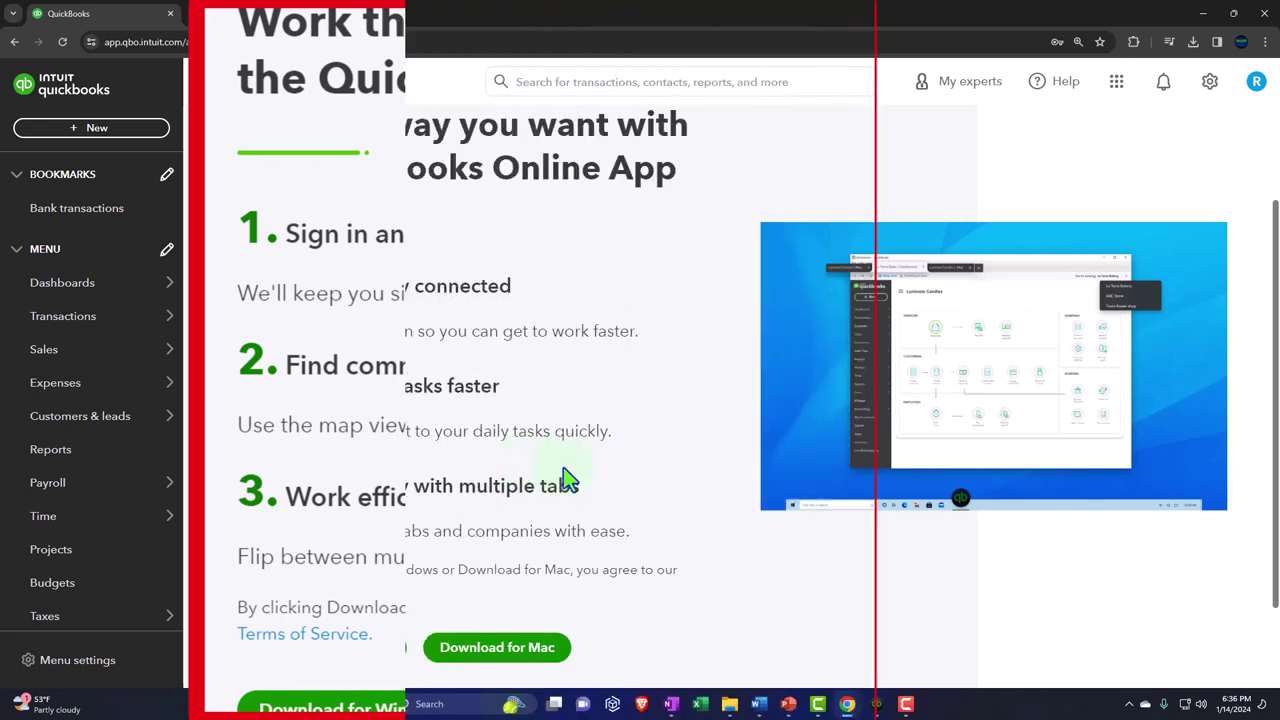
left_click(671, 704)
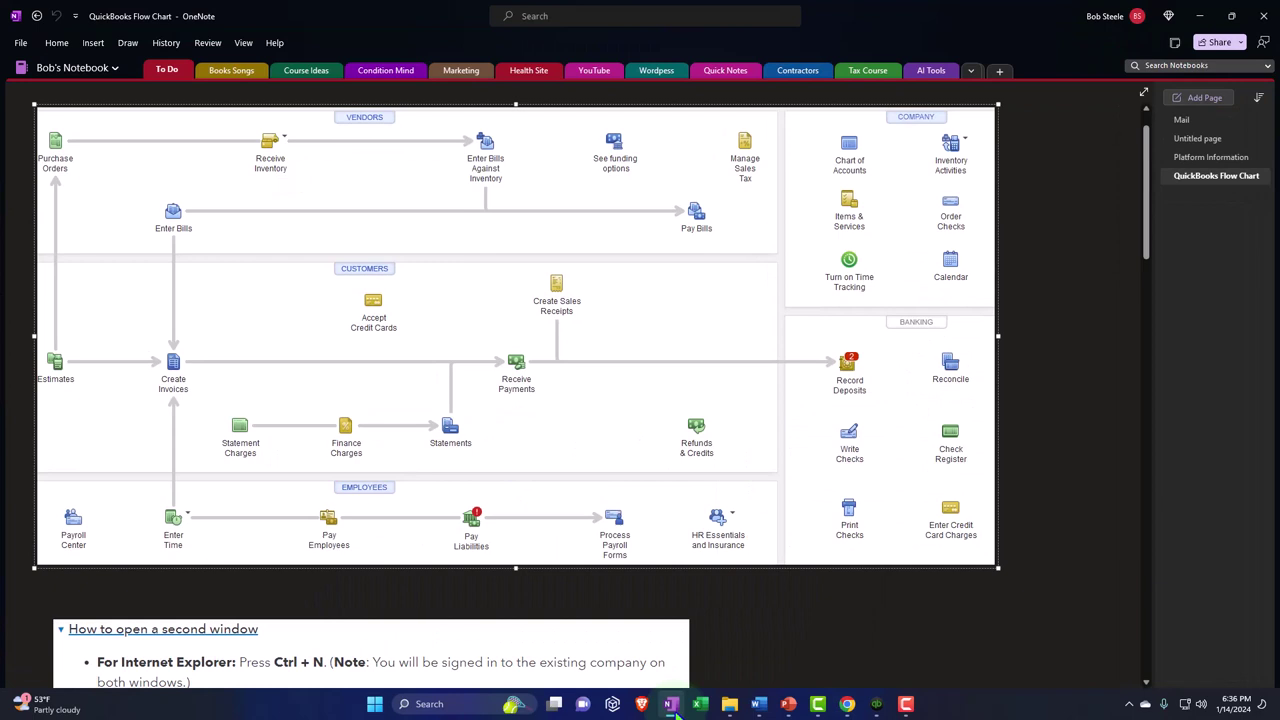
left_click(671, 704)
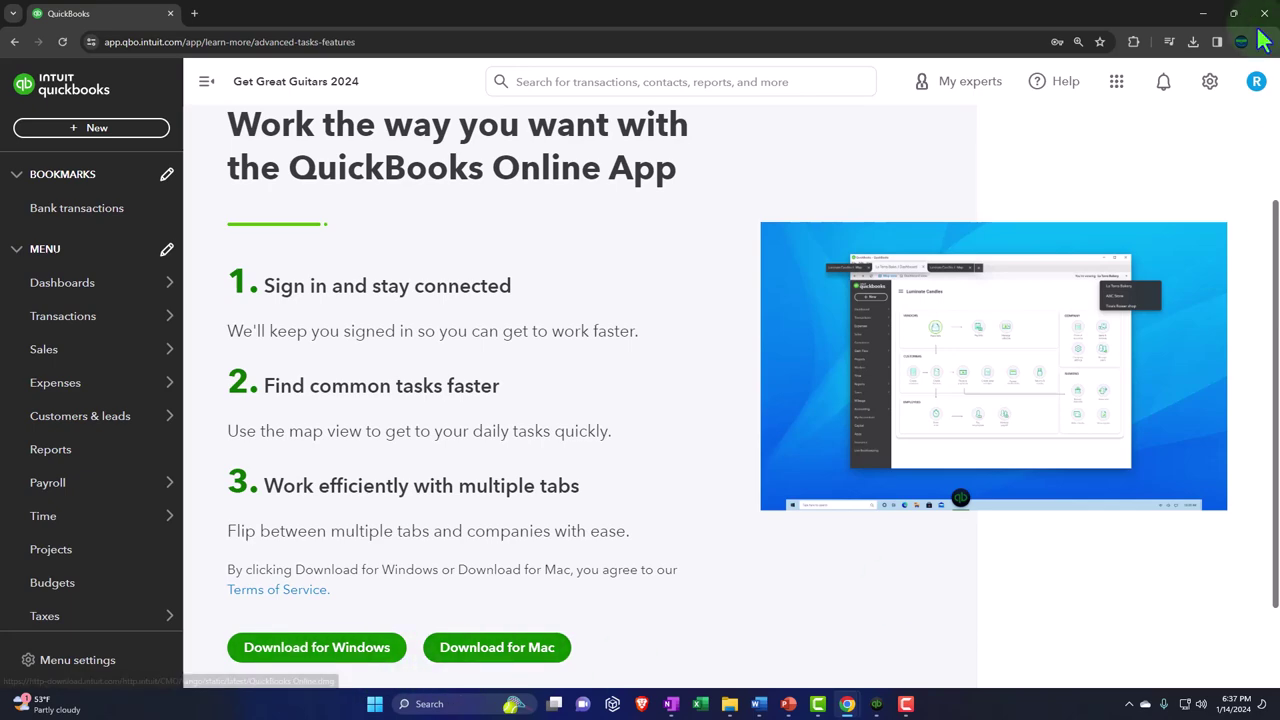
Move the desktop's QuickBooks Online shortcut beside the QuickBooks Online 2024 folder and switch to the QuickBooks Online desktop app.
left_click(1203, 16)
left_click(1202, 12)
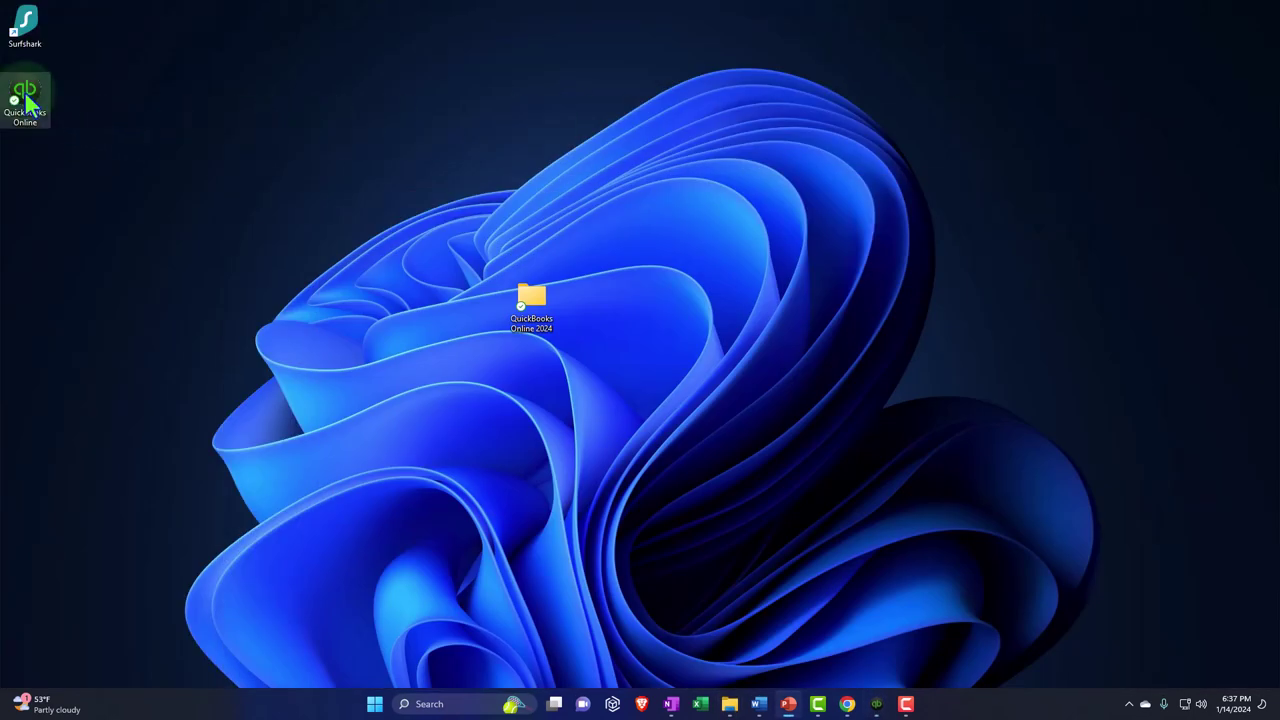
left_click_drag(25, 95, 453, 301)
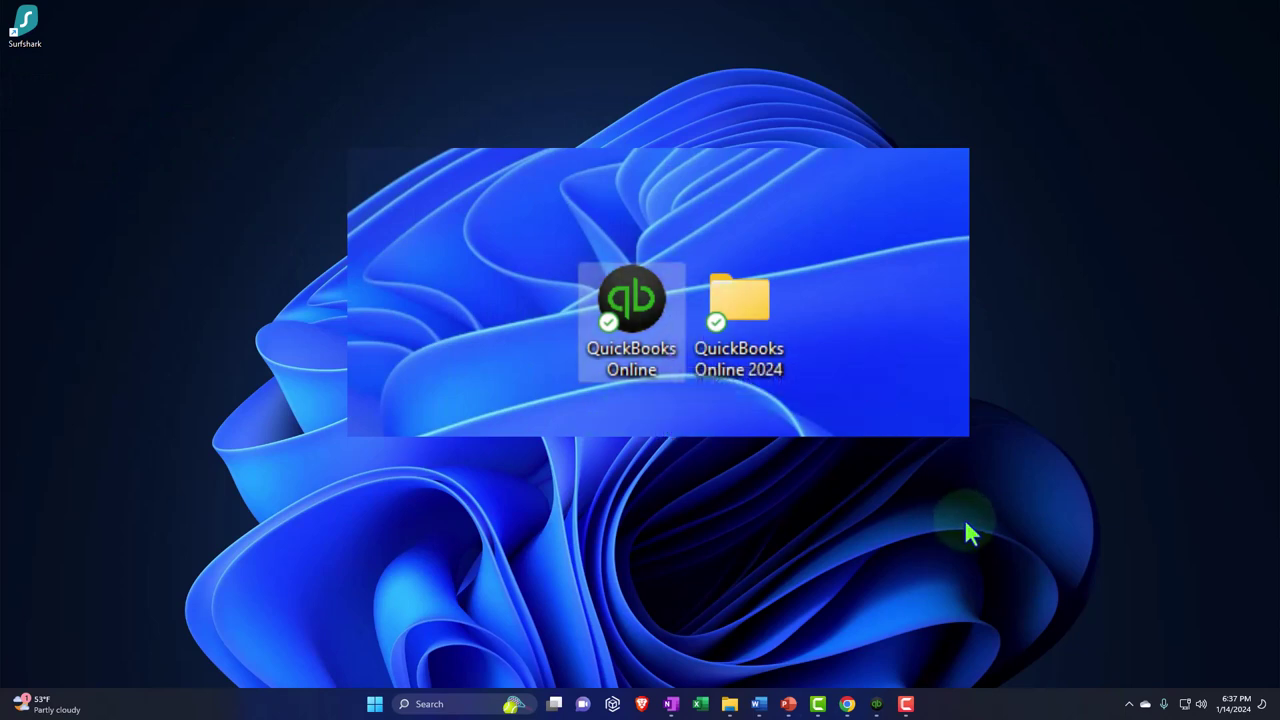
left_click(877, 703)
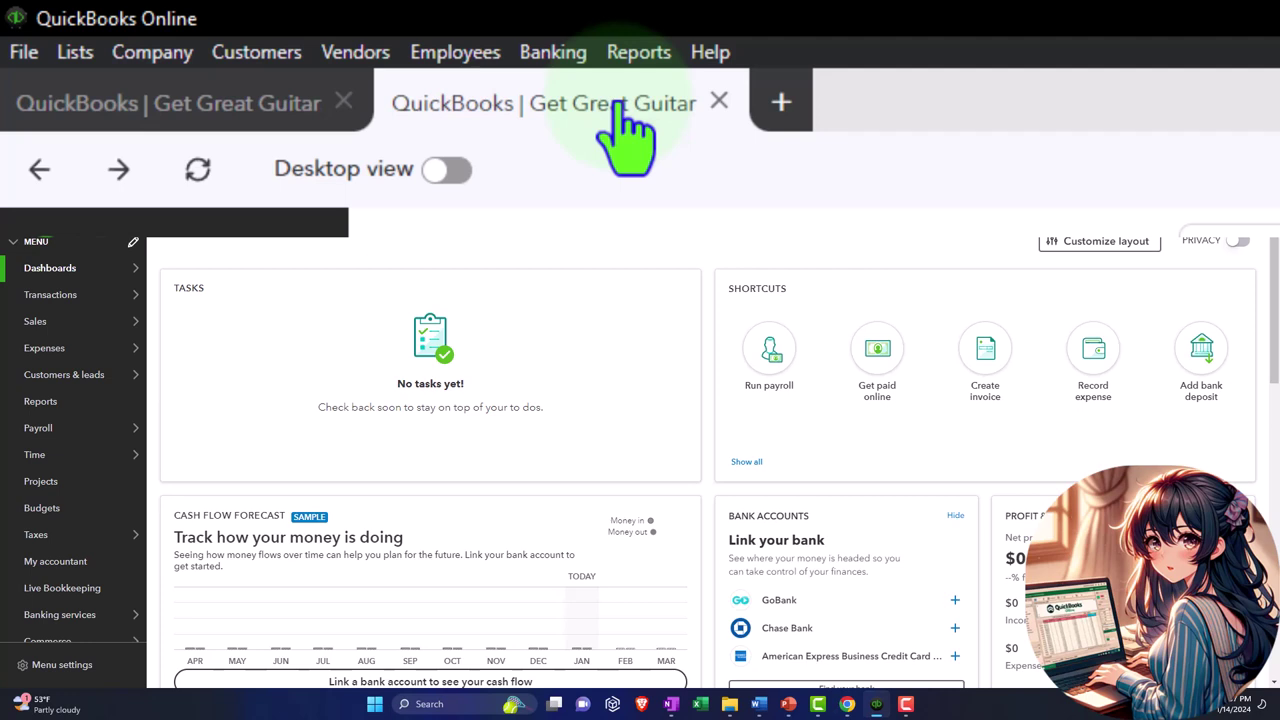
Open the Balance Sheet from the favorite reports in a new tab and switch between it and the reports list.
left_click(785, 110)
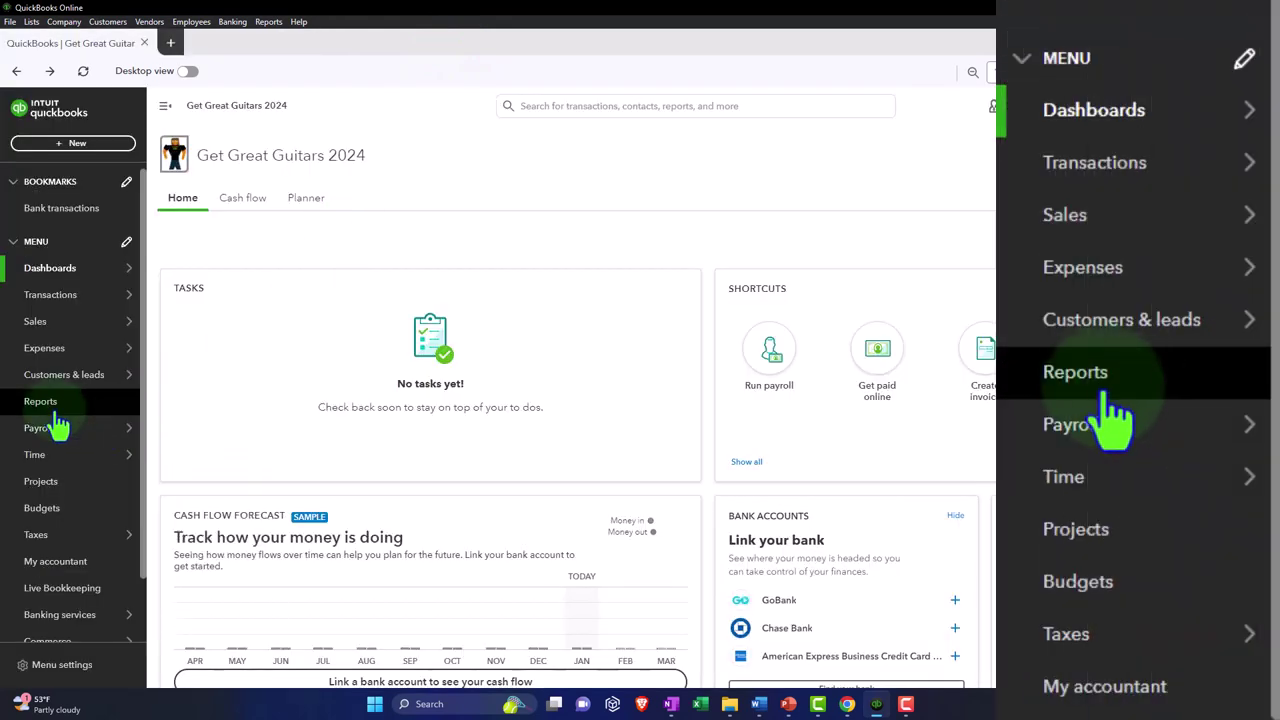
left_click(50, 404)
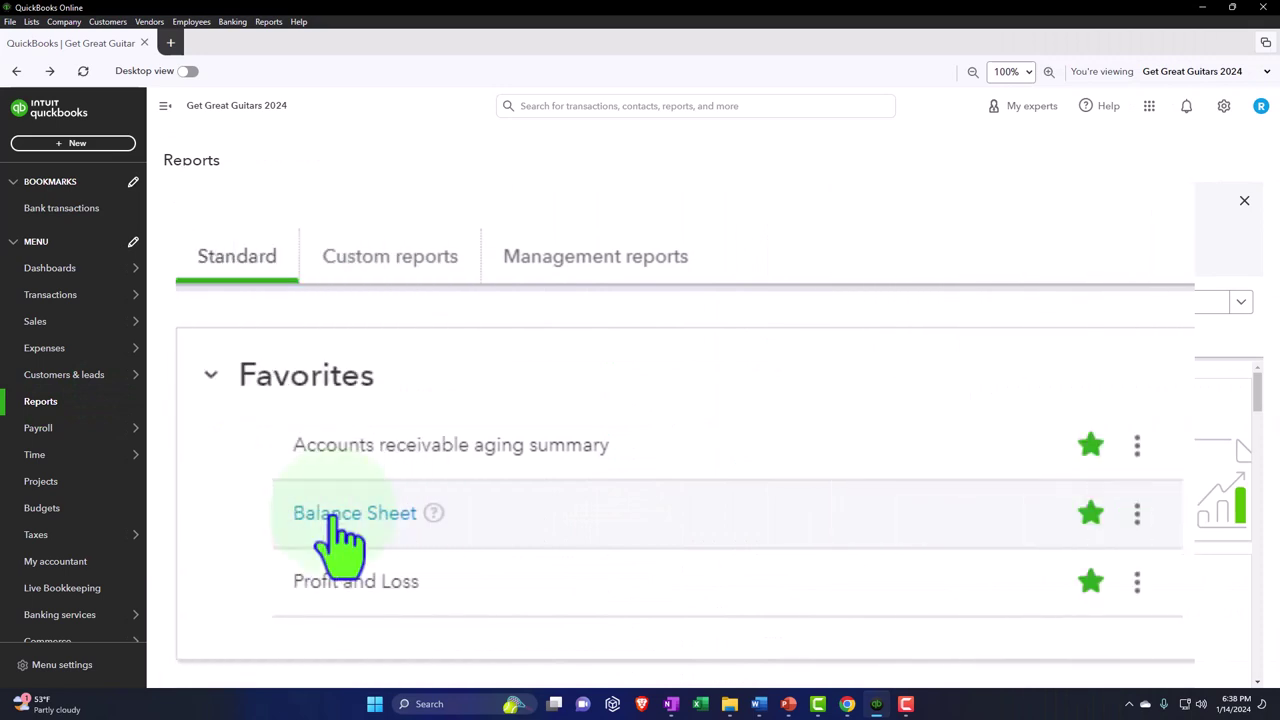
right_click(333, 516)
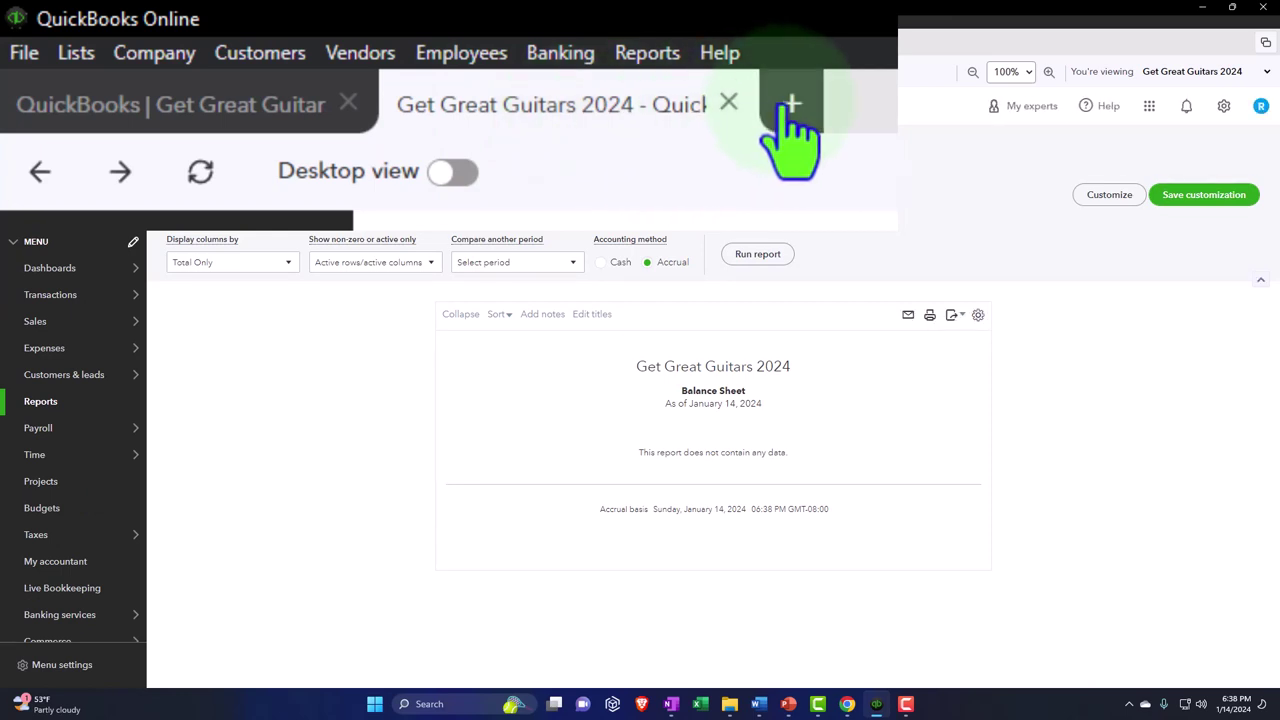
left_click(205, 110)
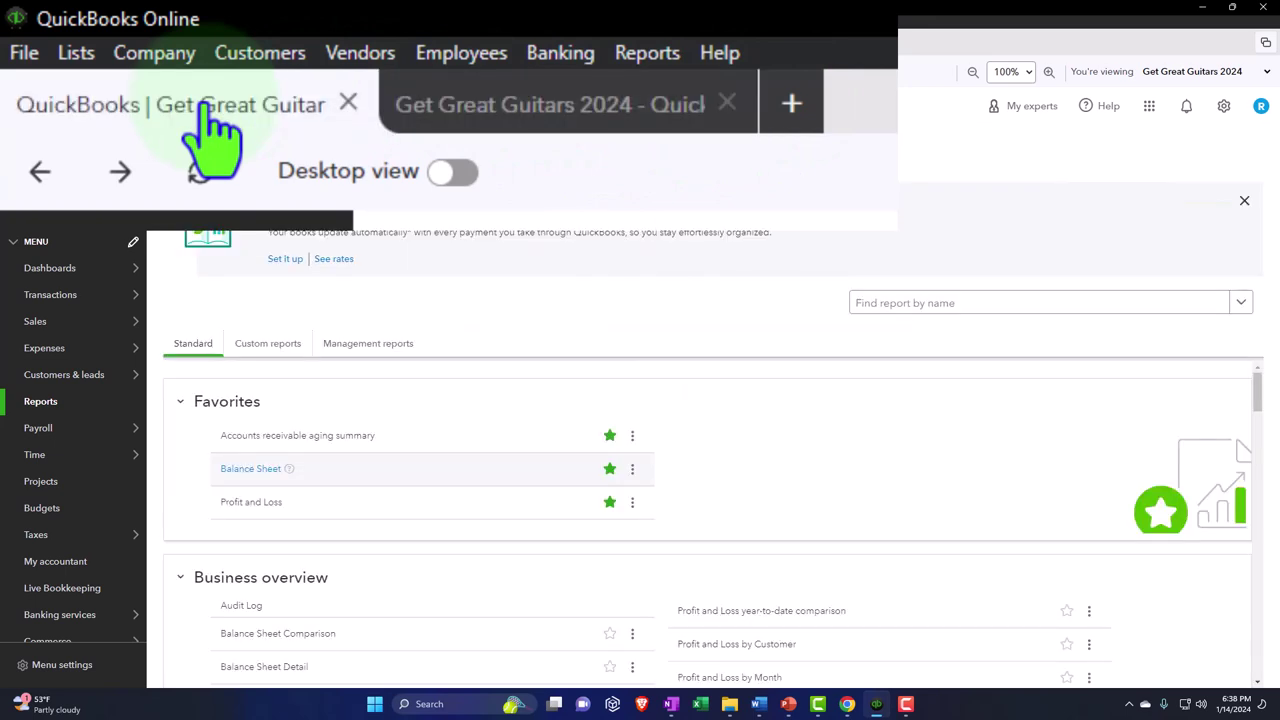
left_click(555, 110)
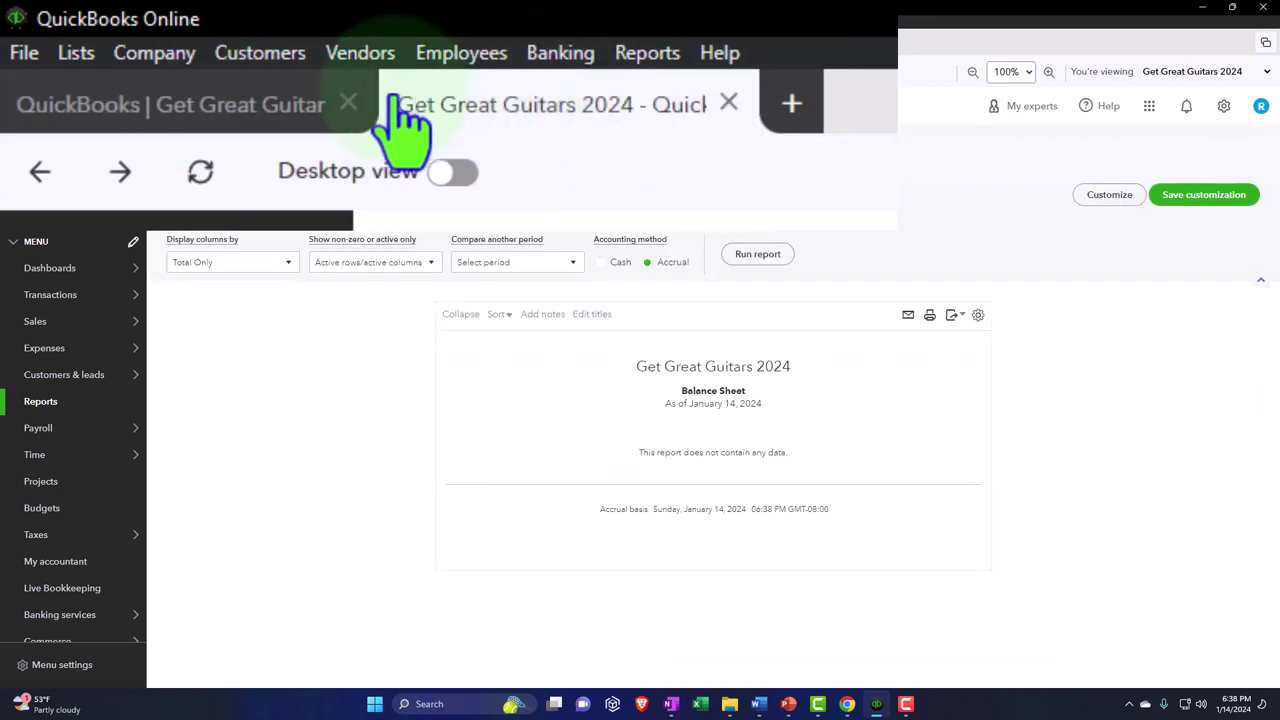
left_click(237, 105)
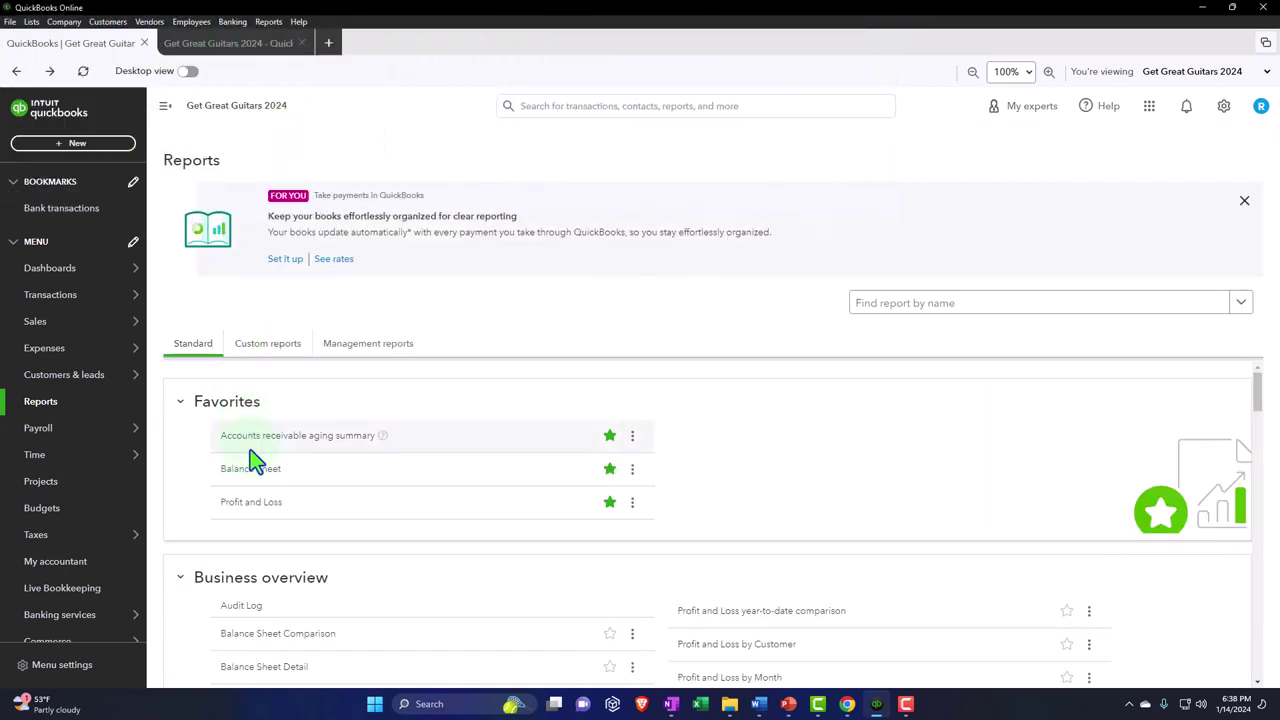
Open the favorite Balance Sheet report in a new window and reposition that window.
right_click(250, 485)
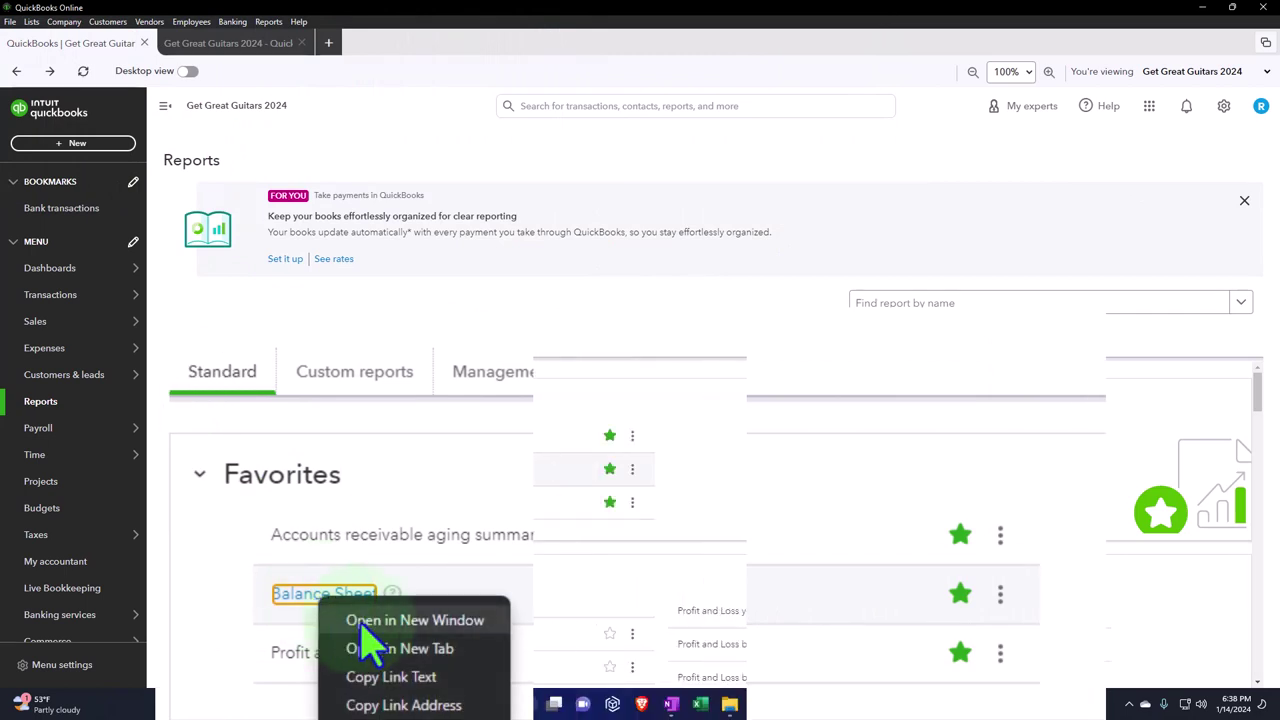
left_click(271, 485)
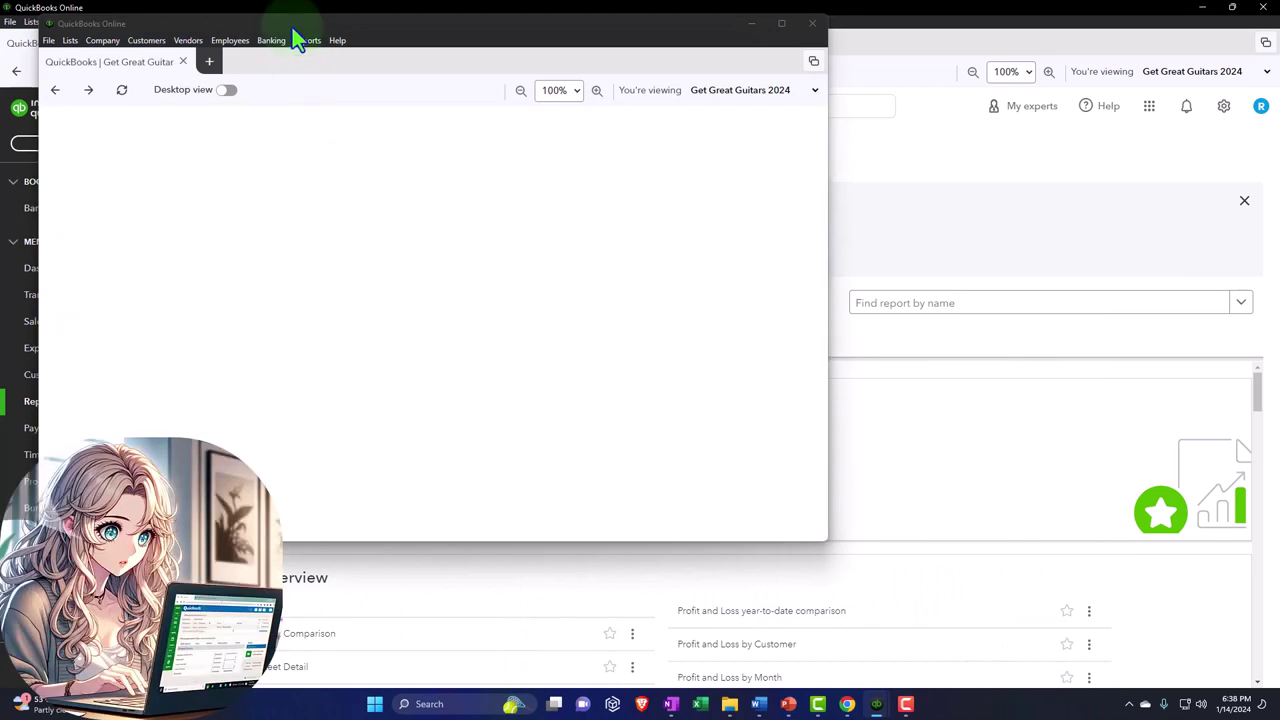
left_click_drag(297, 40, 537, 86)
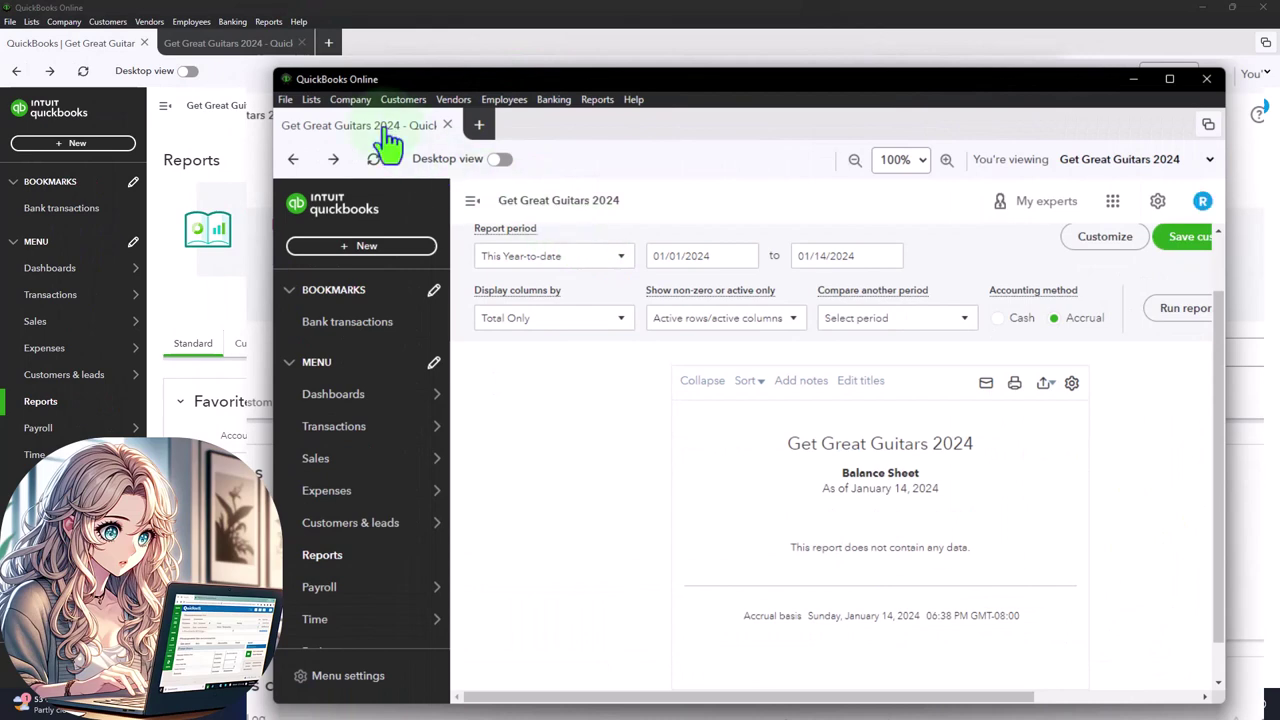
Try to move the separate Balance Sheet window by its tab, reposition the window and close it.
left_click_drag(375, 128, 328, 52)
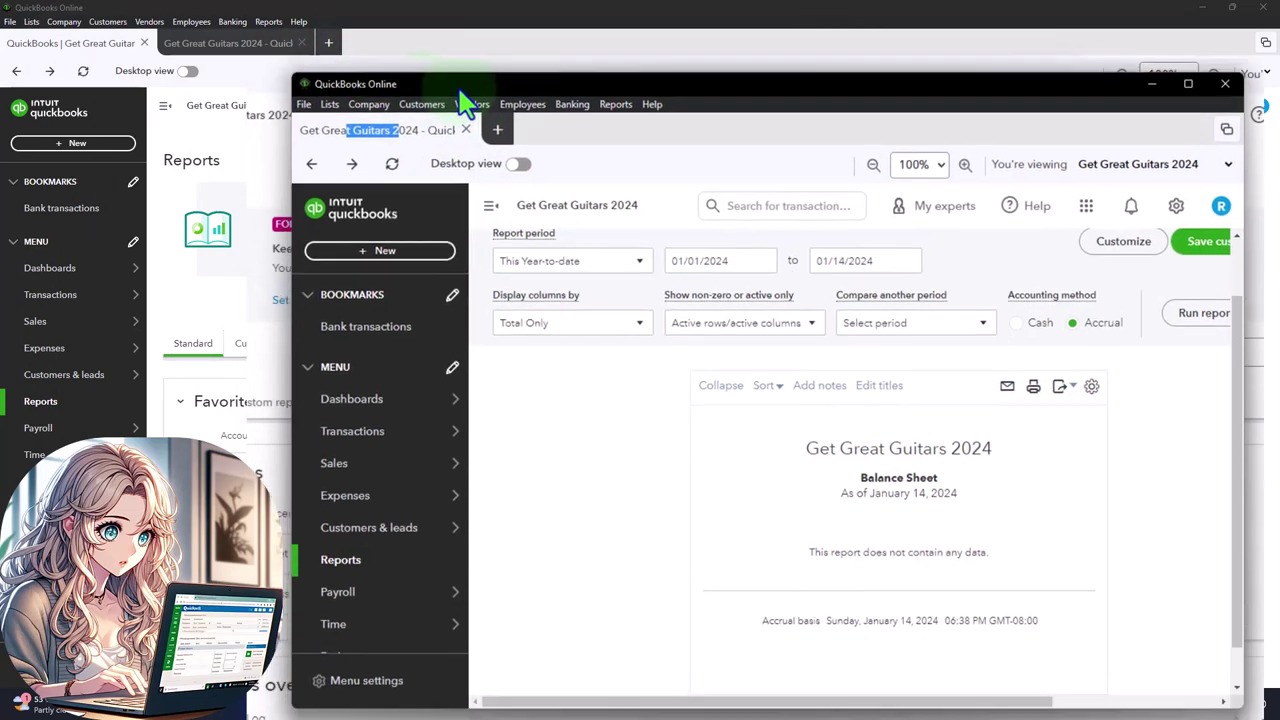
left_click_drag(457, 80, 414, 29)
left_click_drag(390, 118, 329, 86)
left_click(378, 100)
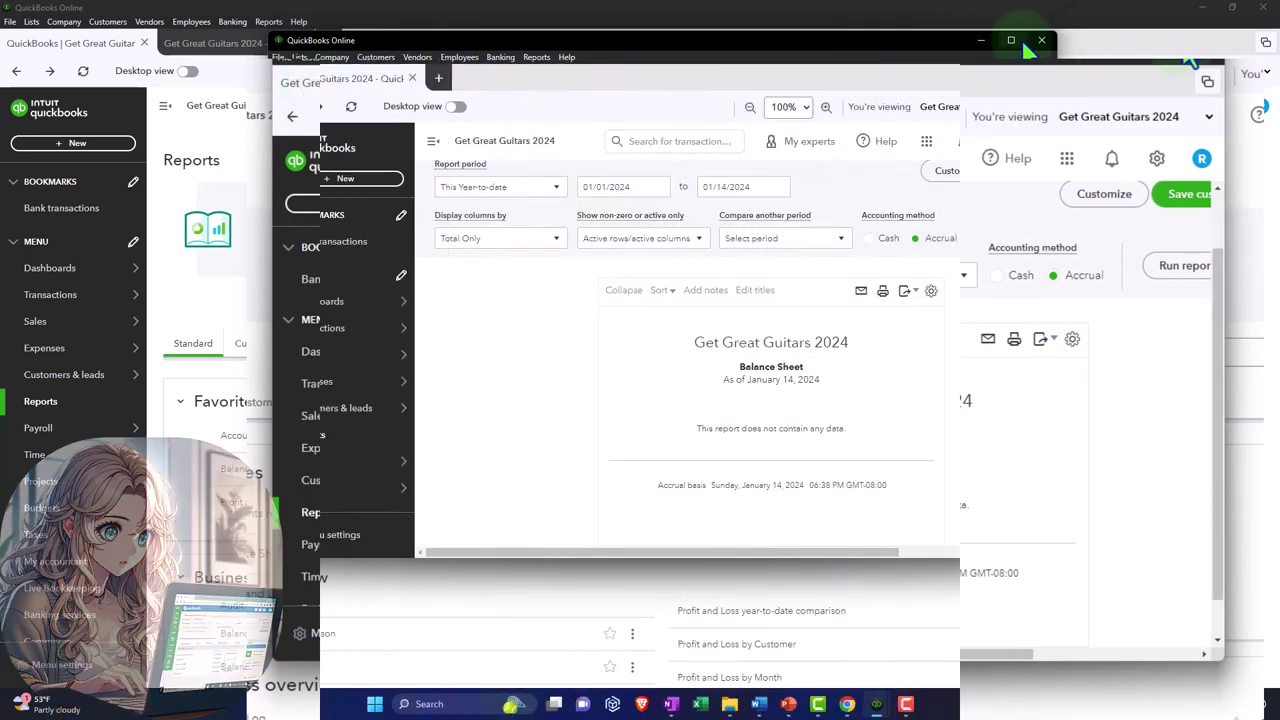
left_click(1097, 37)
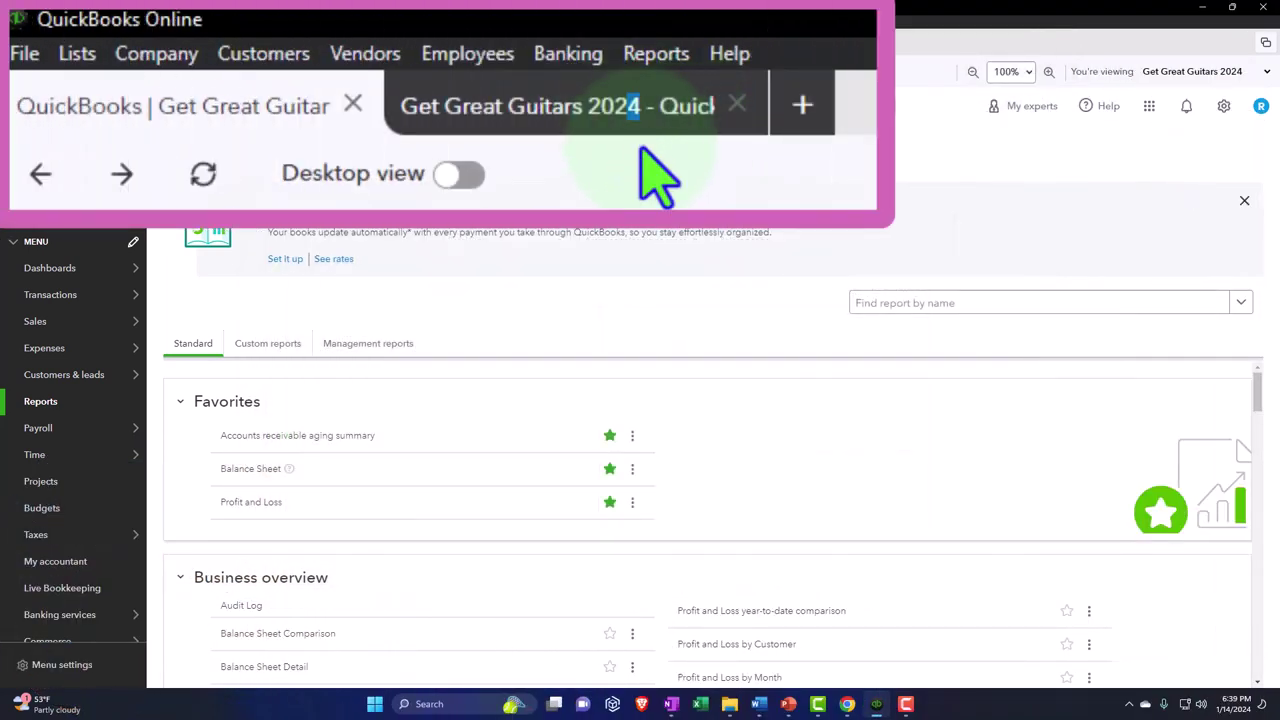
Switch to the Balance Sheet tab and try to pull it out into its own window.
left_click(245, 45)
left_click_drag(588, 106, 600, 185)
left_click(568, 108)
double_click(572, 107)
left_click_drag(572, 107, 607, 184)
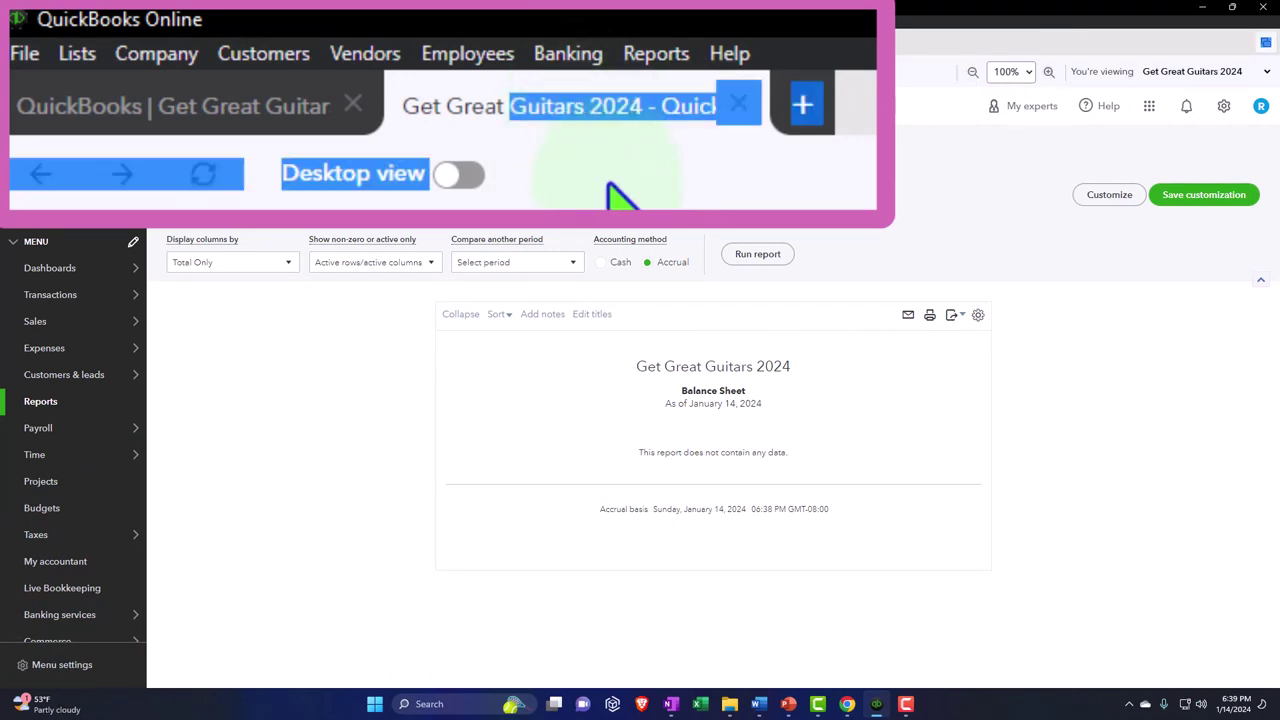
left_click(529, 104)
left_click_drag(529, 104, 565, 182)
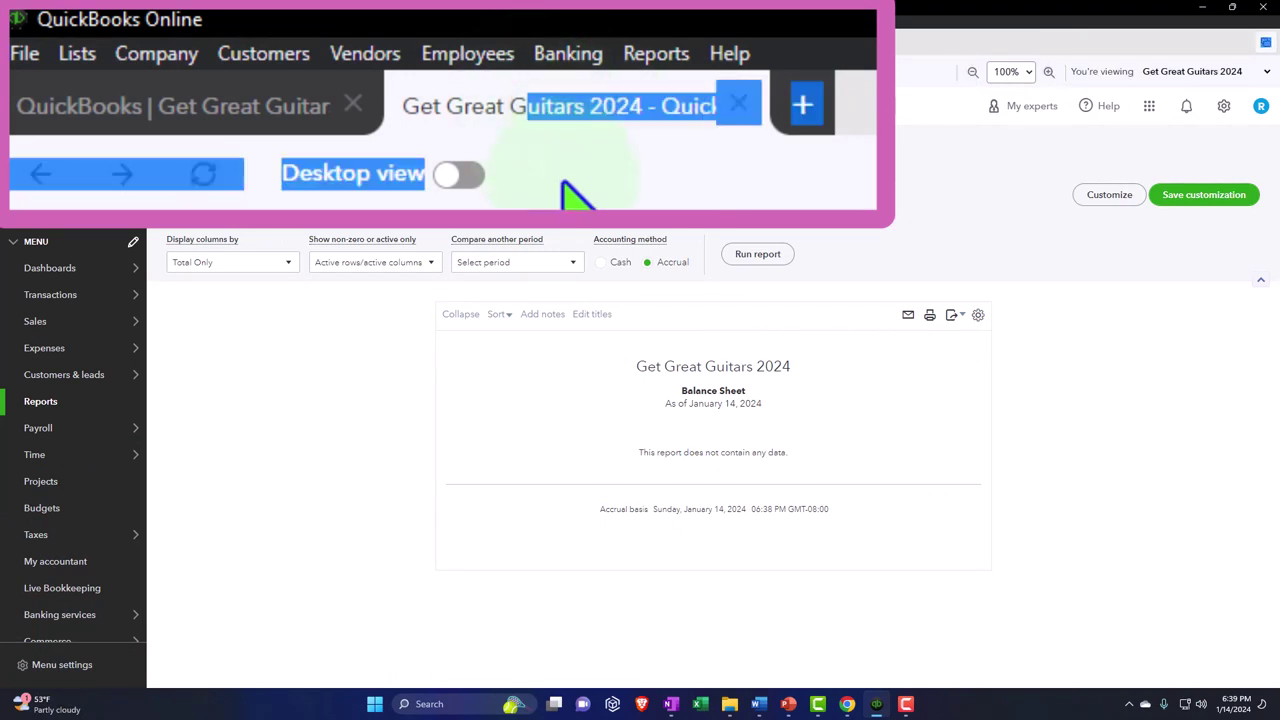
left_click(493, 92)
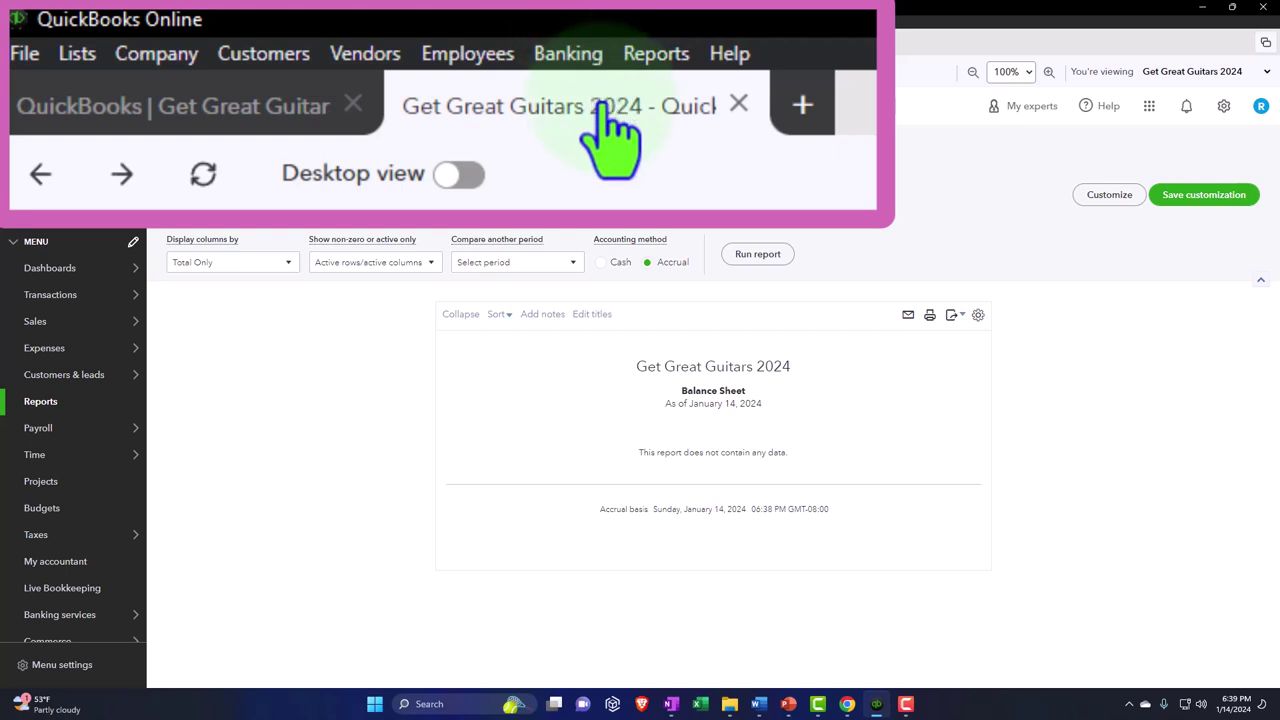
left_click_drag(609, 128, 586, 110)
left_click(664, 108)
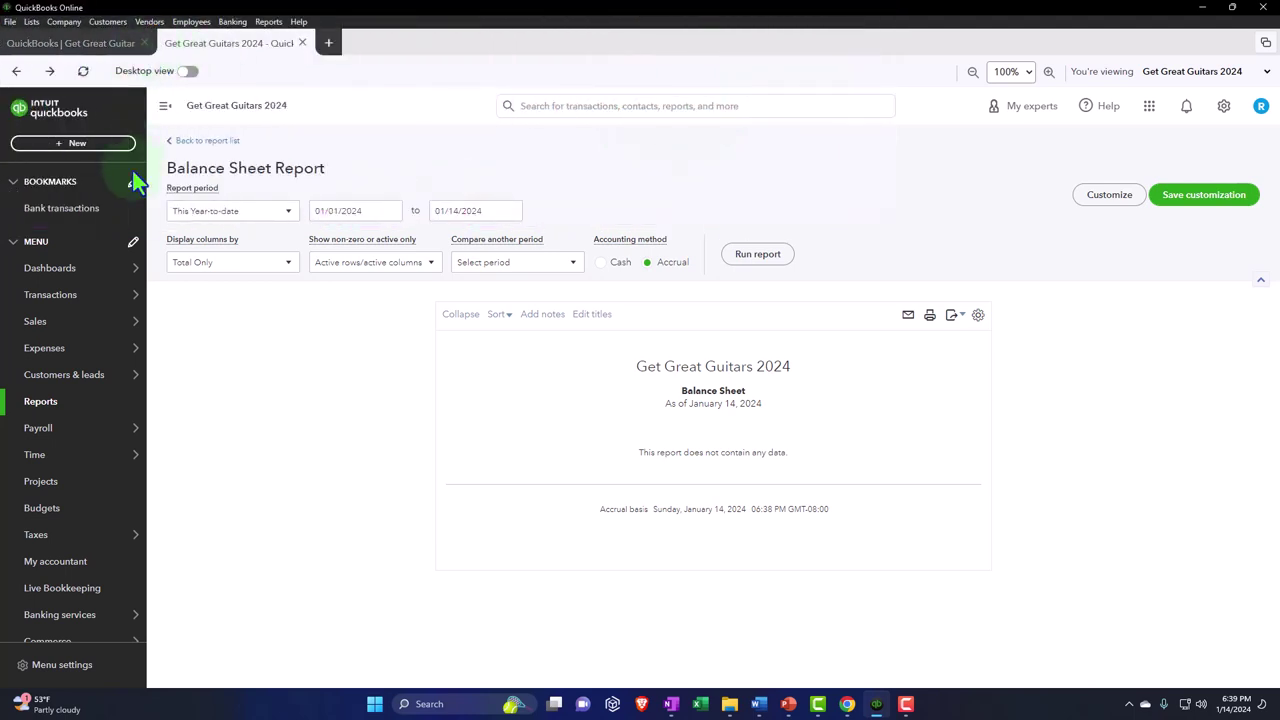
Turn on Desktop view from the dashboard and compare its home page flow chart with the one in OneNote.
left_click(113, 265)
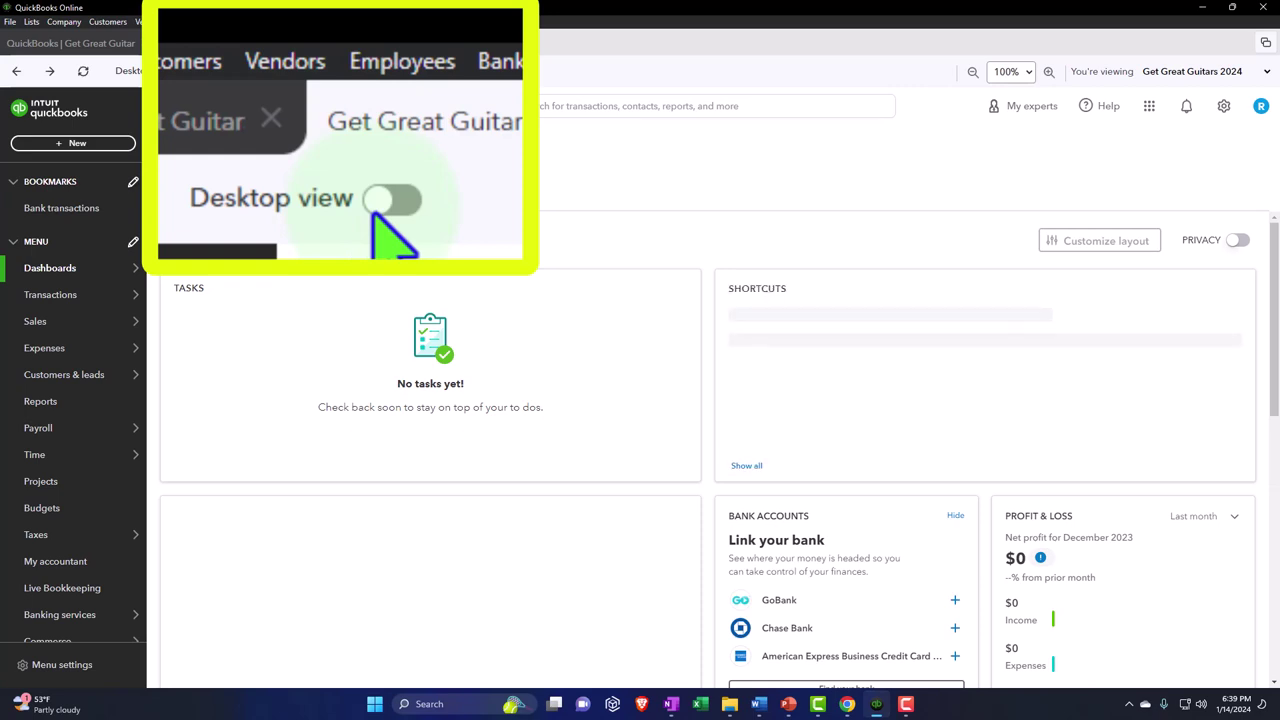
left_click(186, 71)
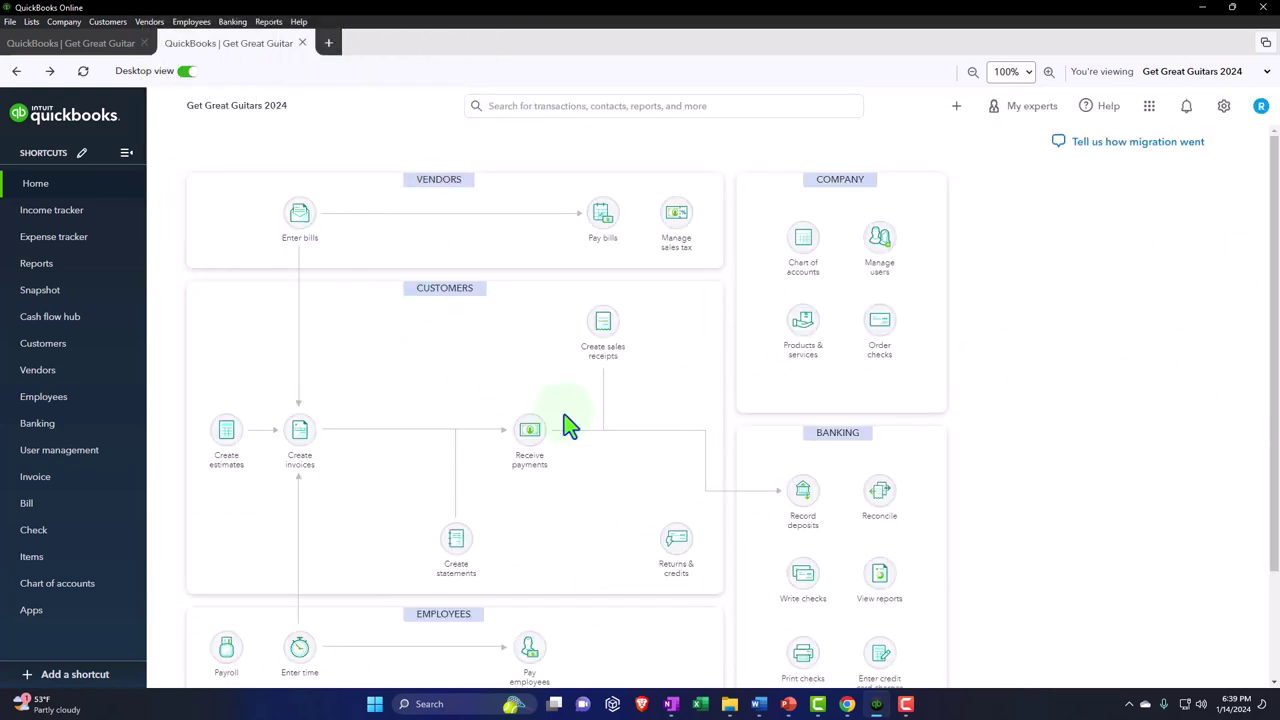
left_click(671, 704)
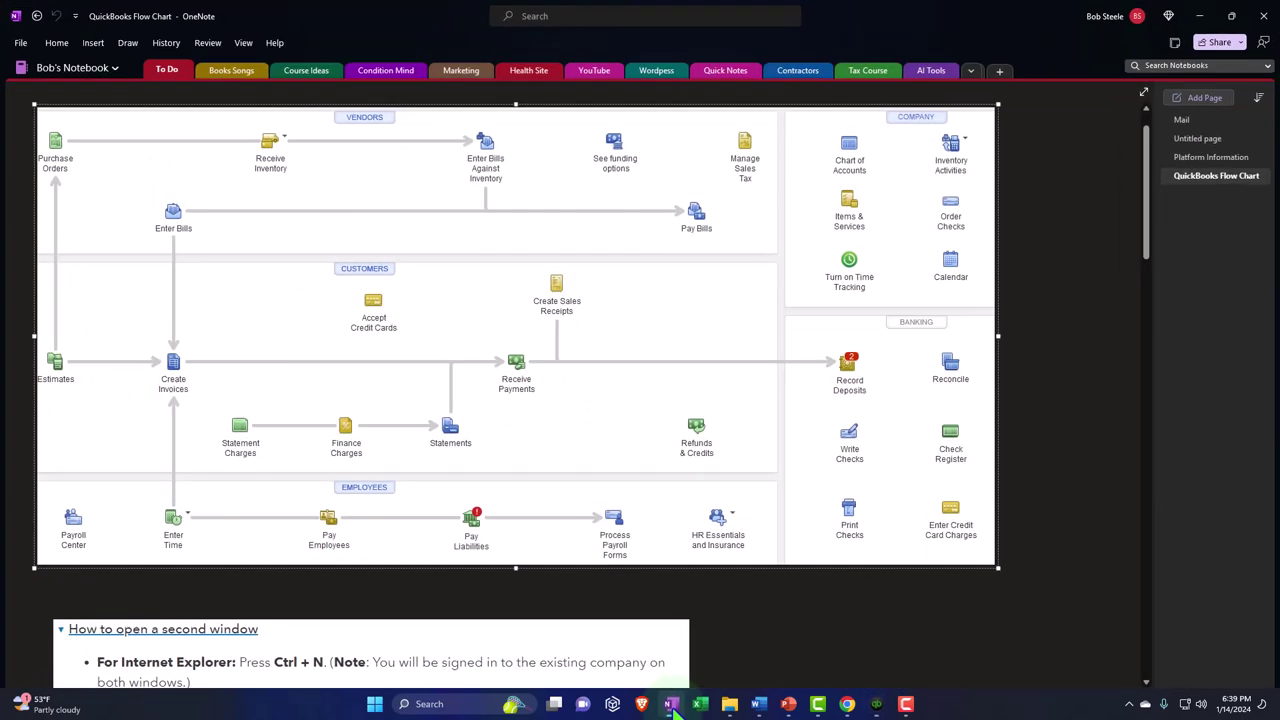
left_click(671, 704)
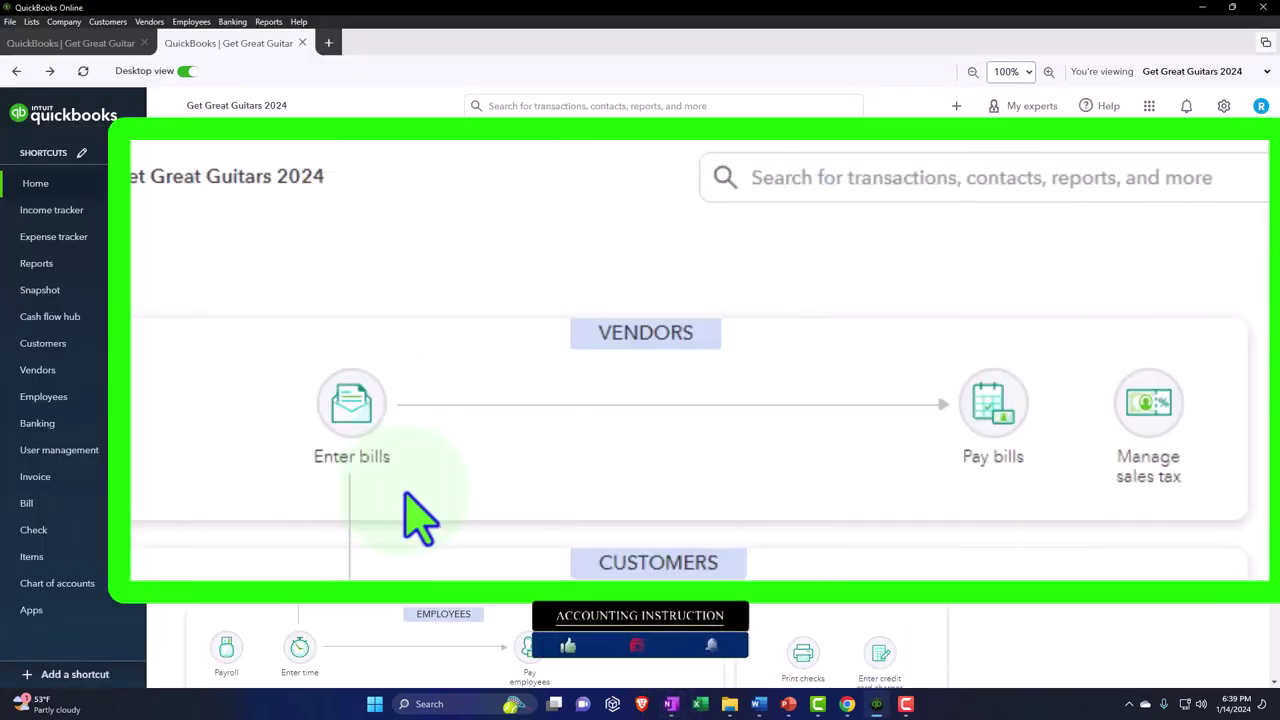
Compare the Vendors, Customers and Employees sections of the Desktop view flow chart with the image in OneNote.
left_click(671, 704)
left_click(671, 704)
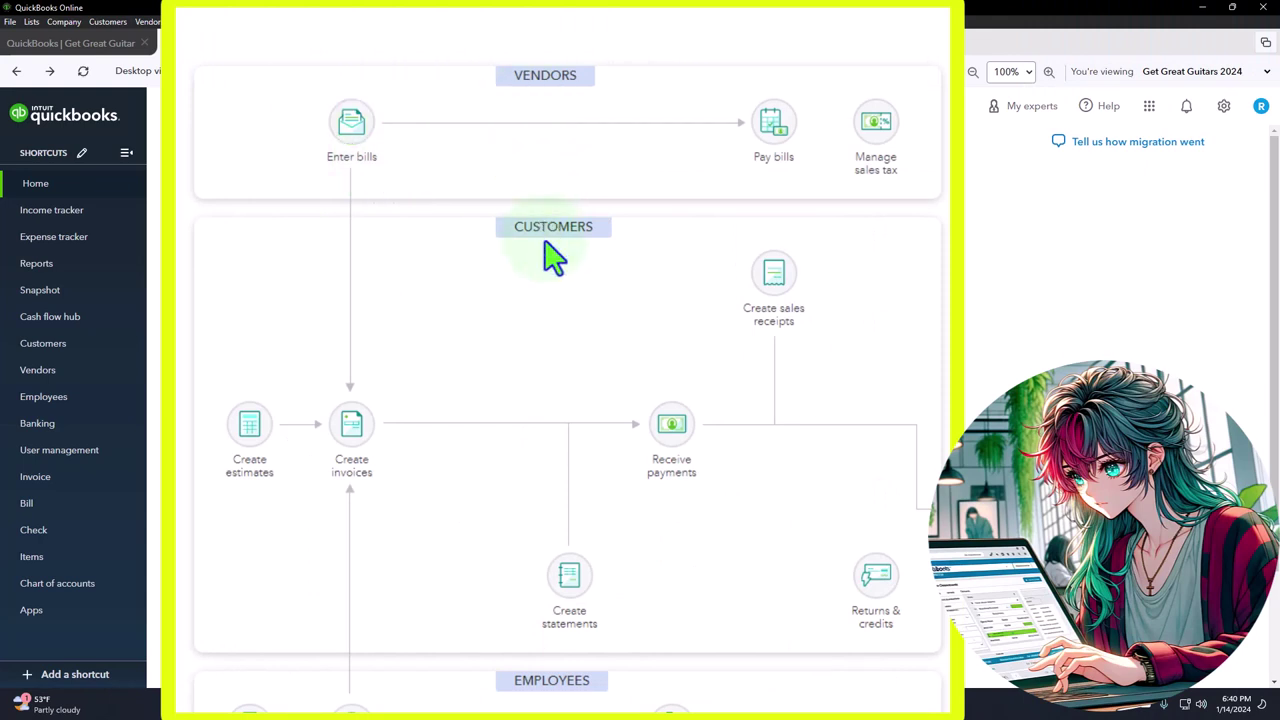
scroll(543, 663, "down", 2)
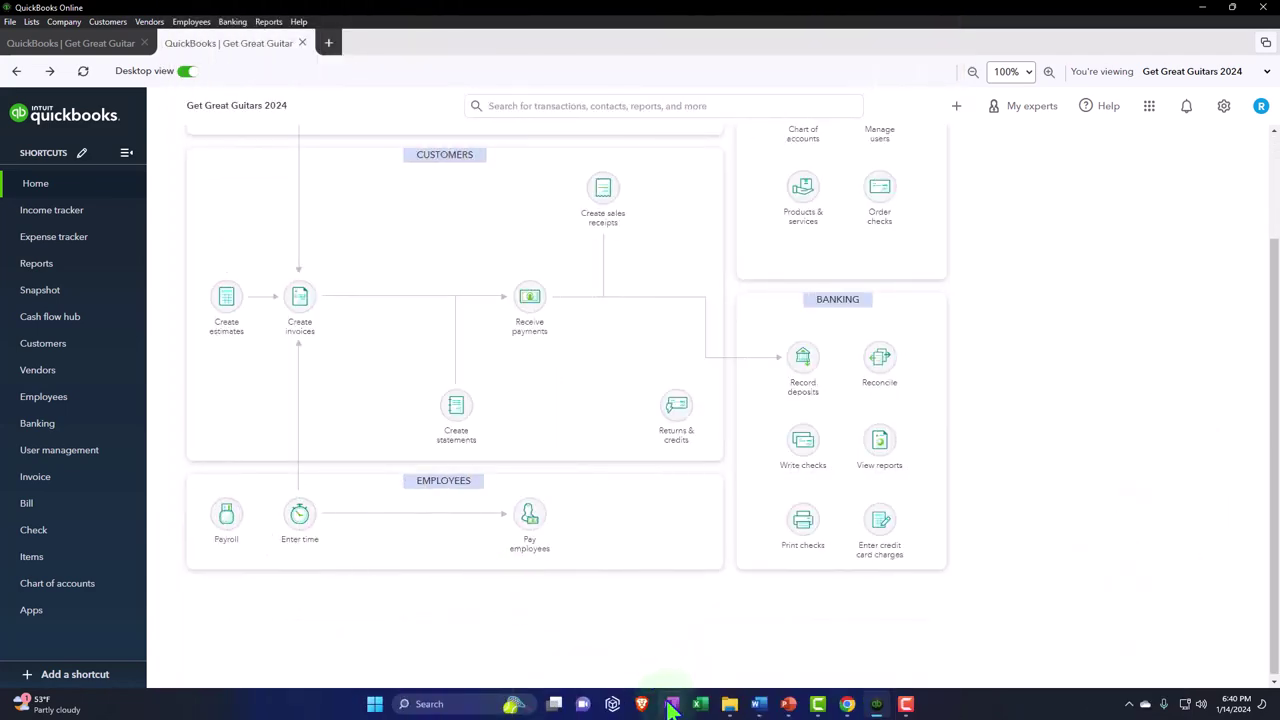
left_click(671, 705)
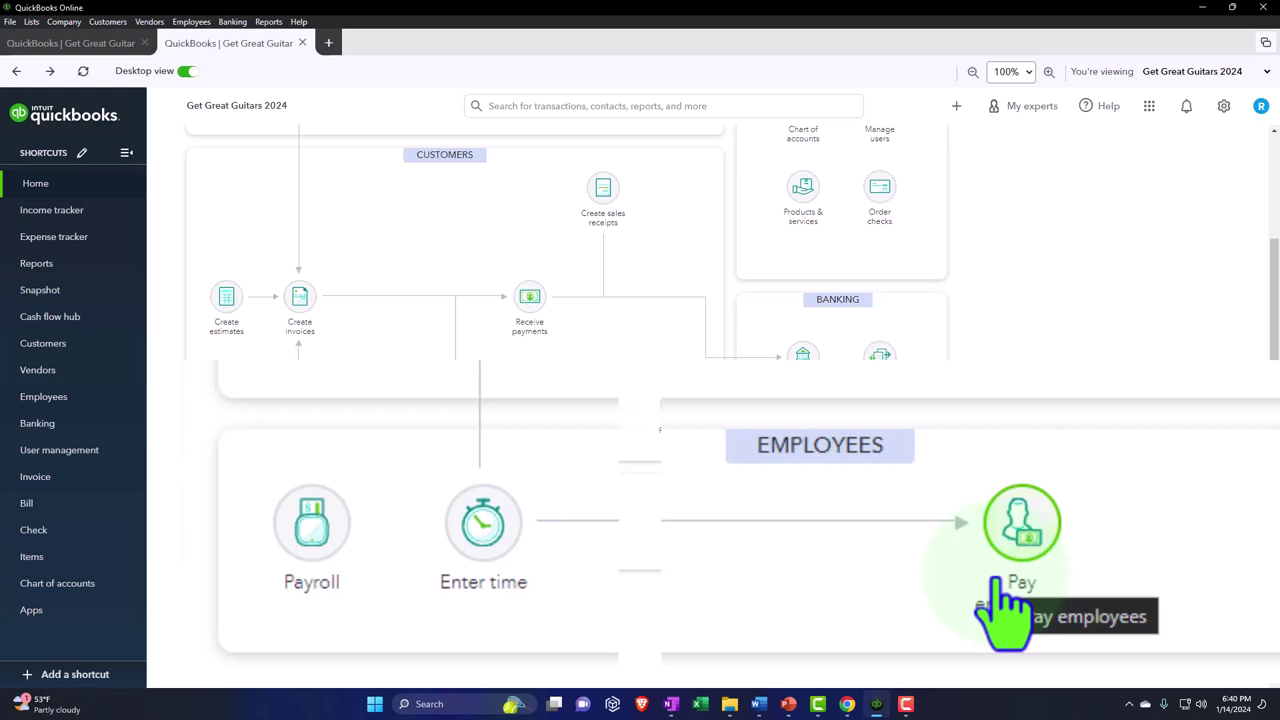
scroll(521, 550, "up", 3)
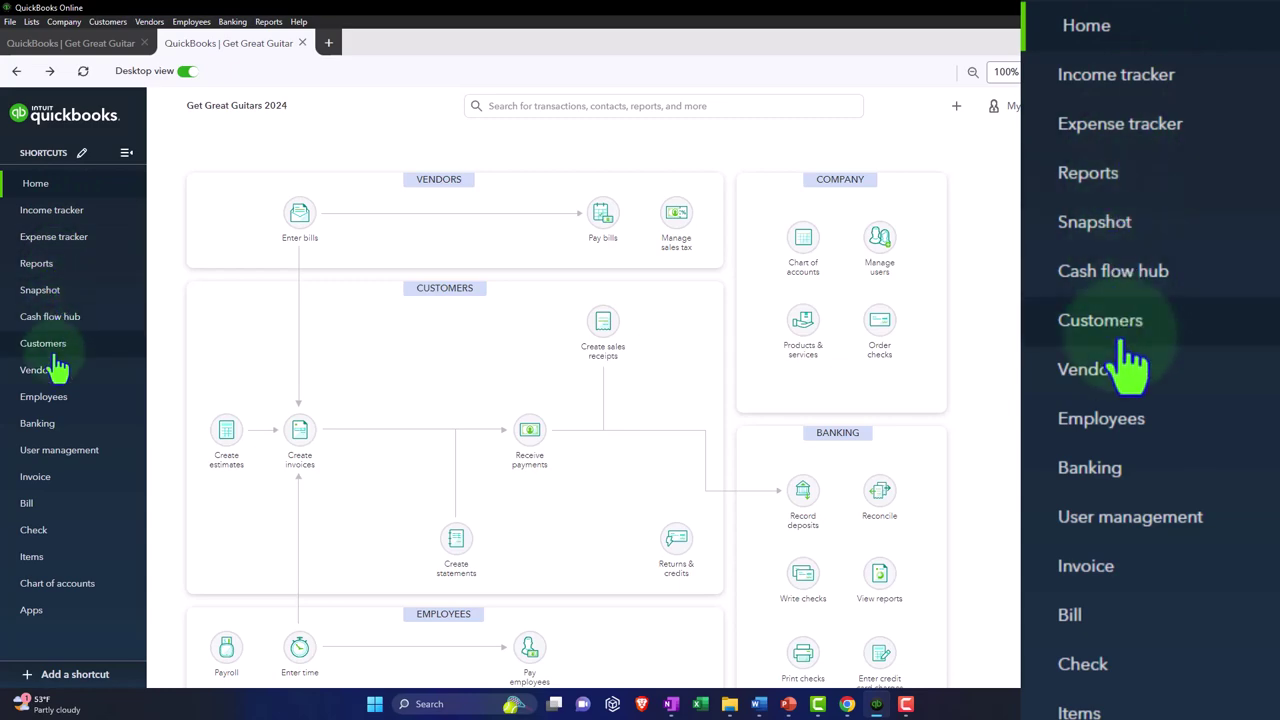
Switch to QuickBooks in the Chrome browser, change it to Business view and look through the main menu.
left_click(847, 706)
left_click(893, 635)
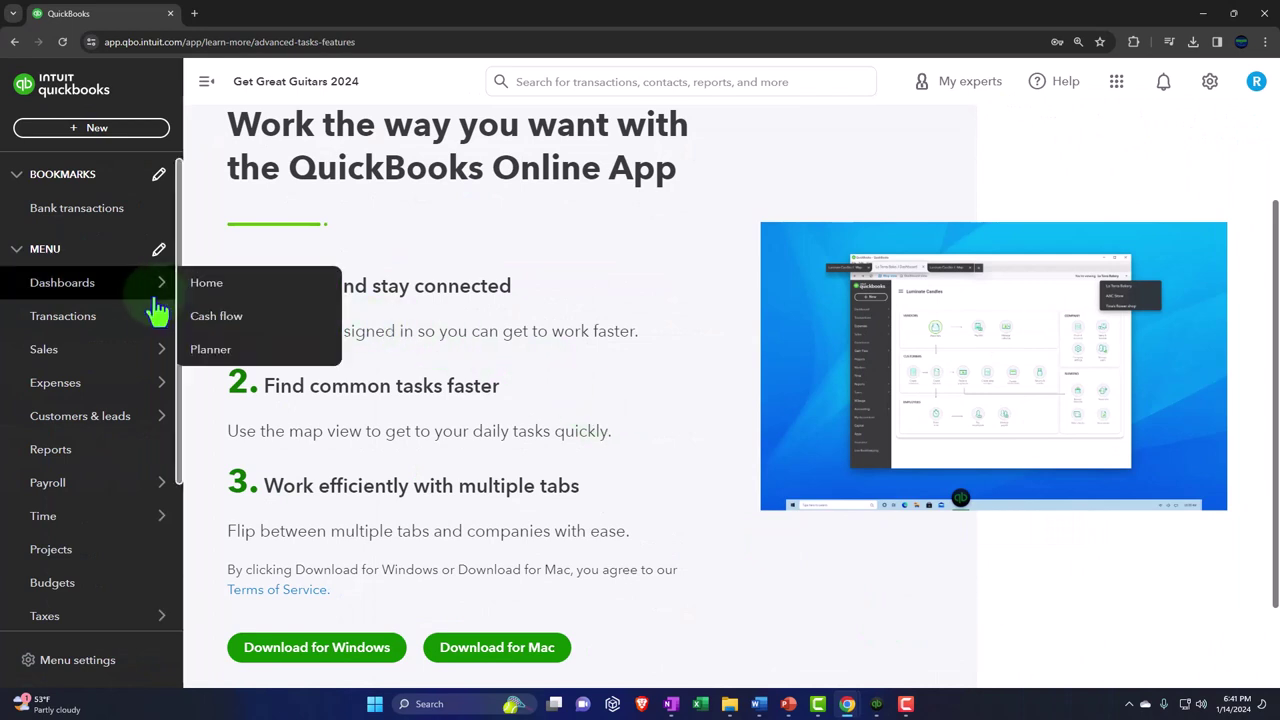
mouse_move(115, 335)
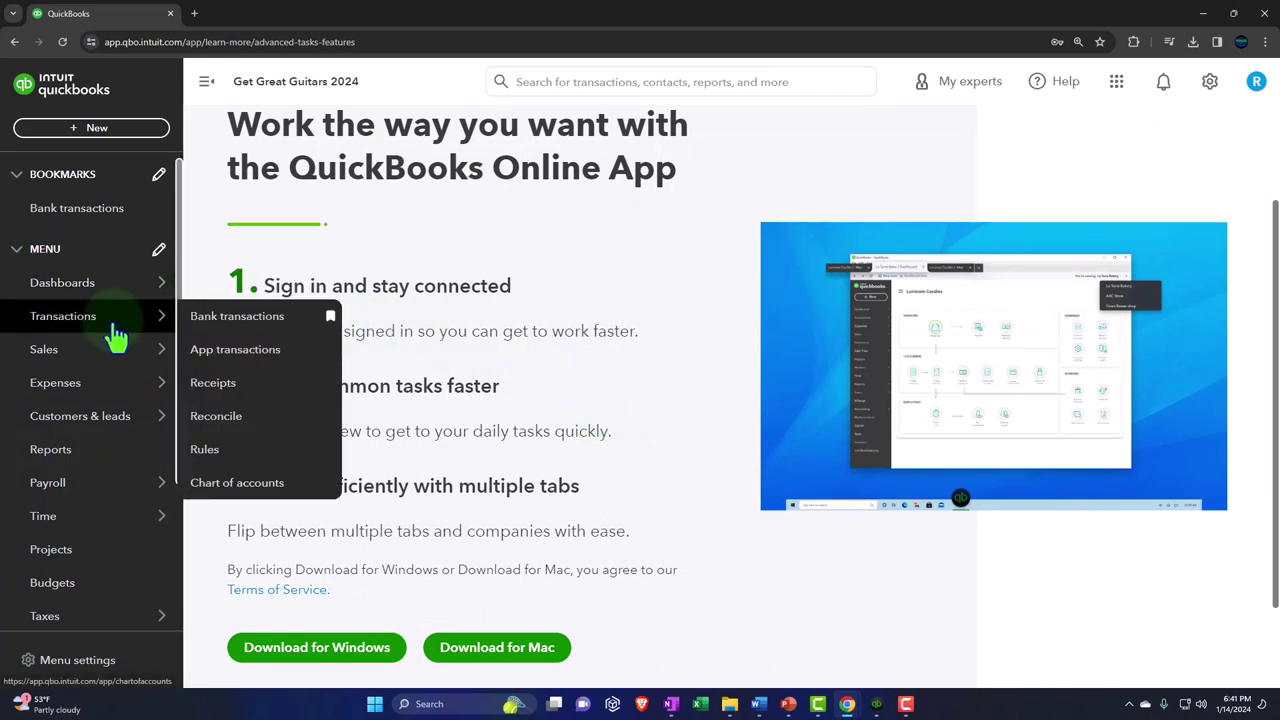
left_click(1209, 88)
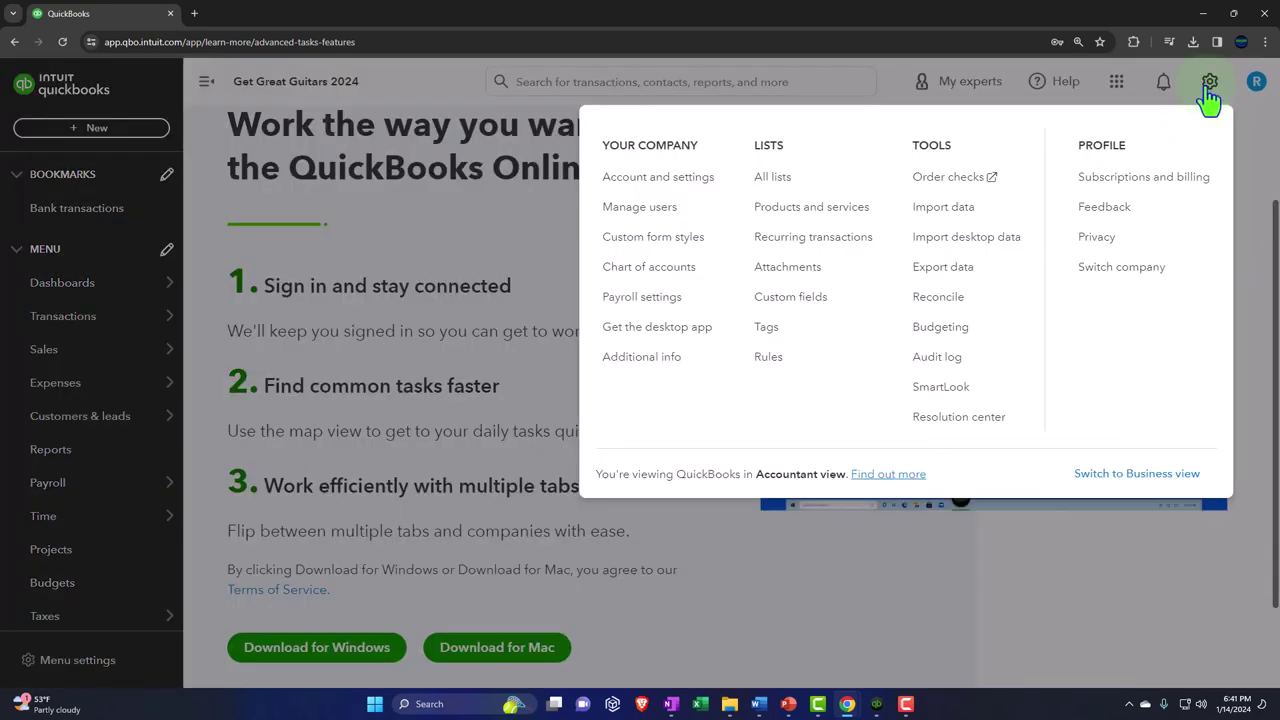
left_click(1148, 476)
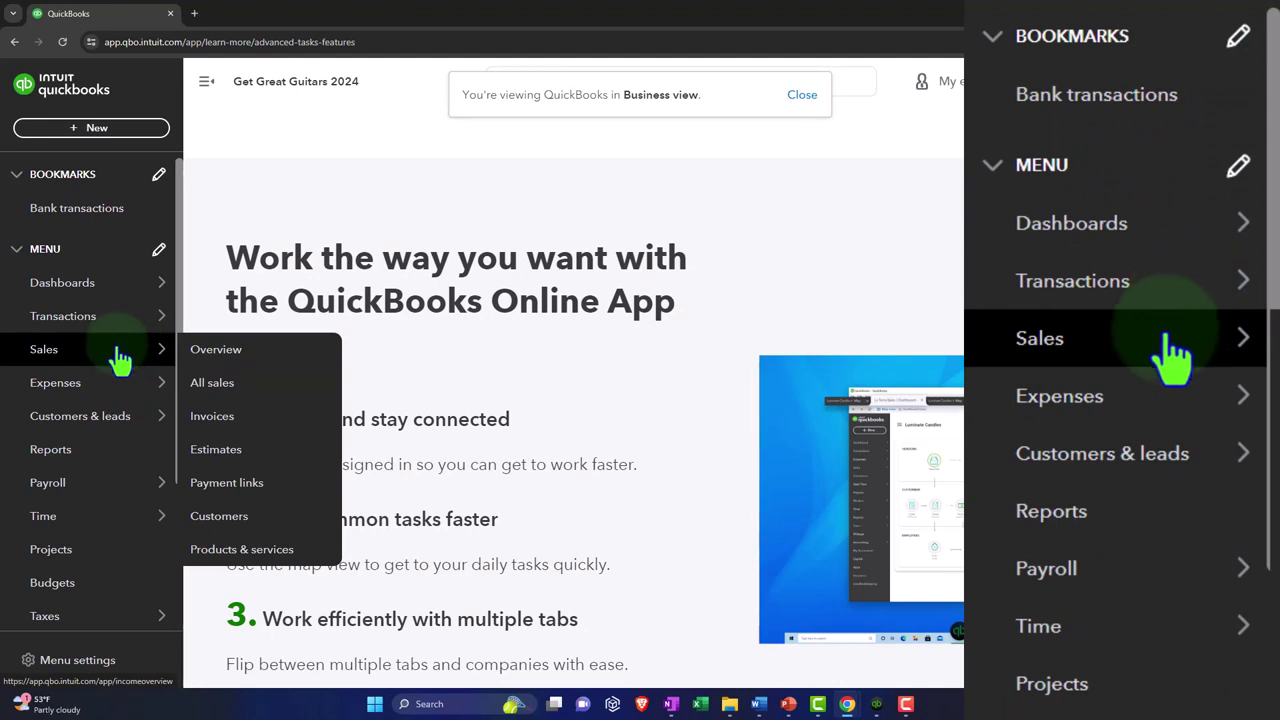
scroll(115, 380, "down", 3)
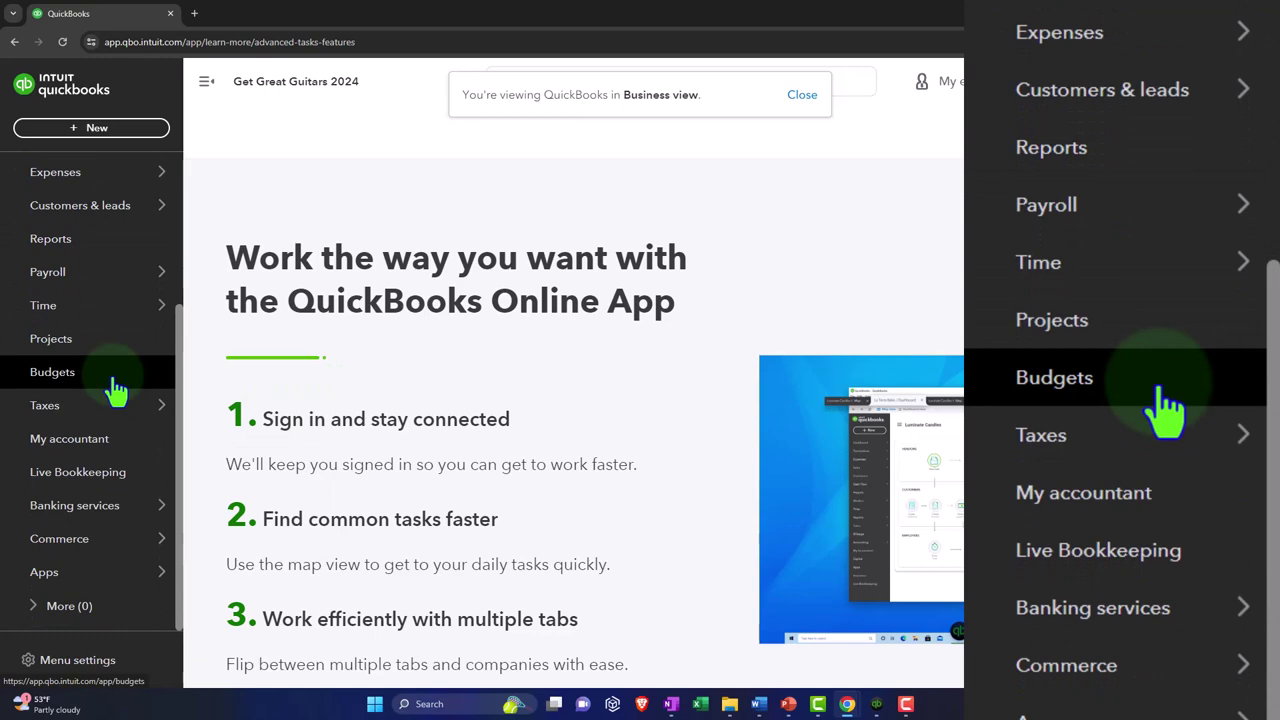
scroll(115, 385, "up", 3)
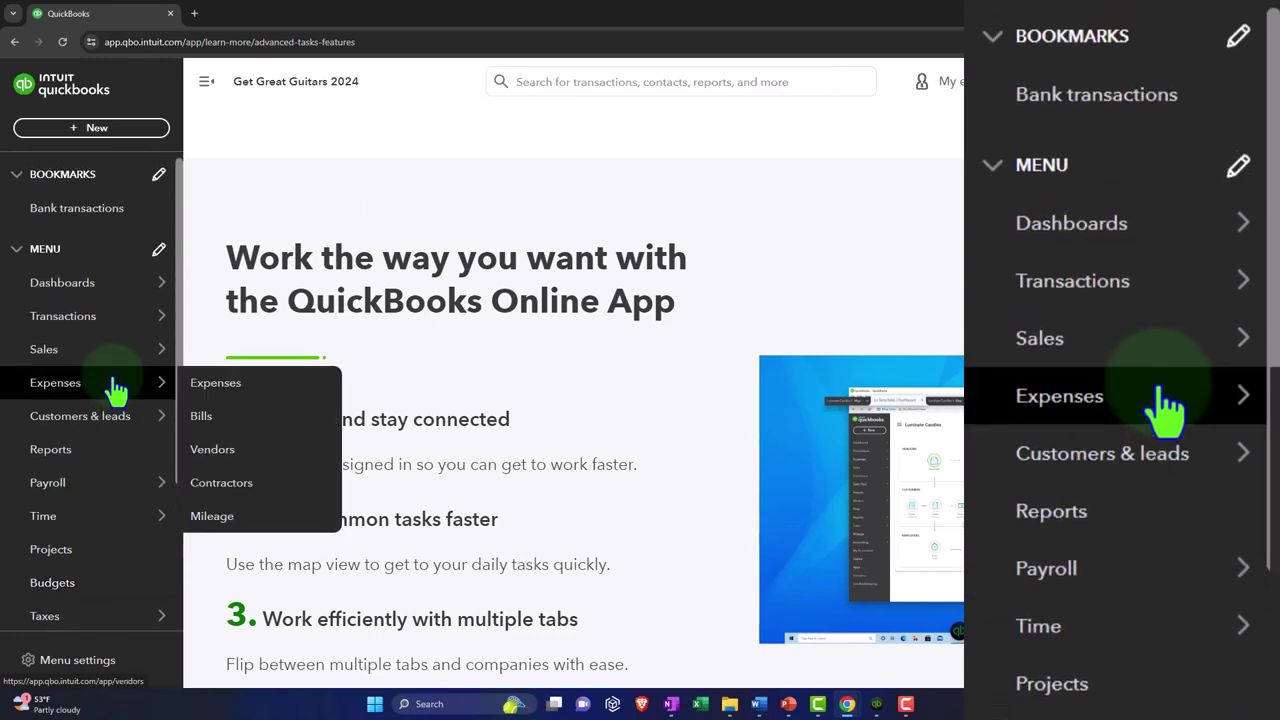
Change the browser version to Accountant view and return to the QuickBooks Online desktop app.
left_click(1209, 84)
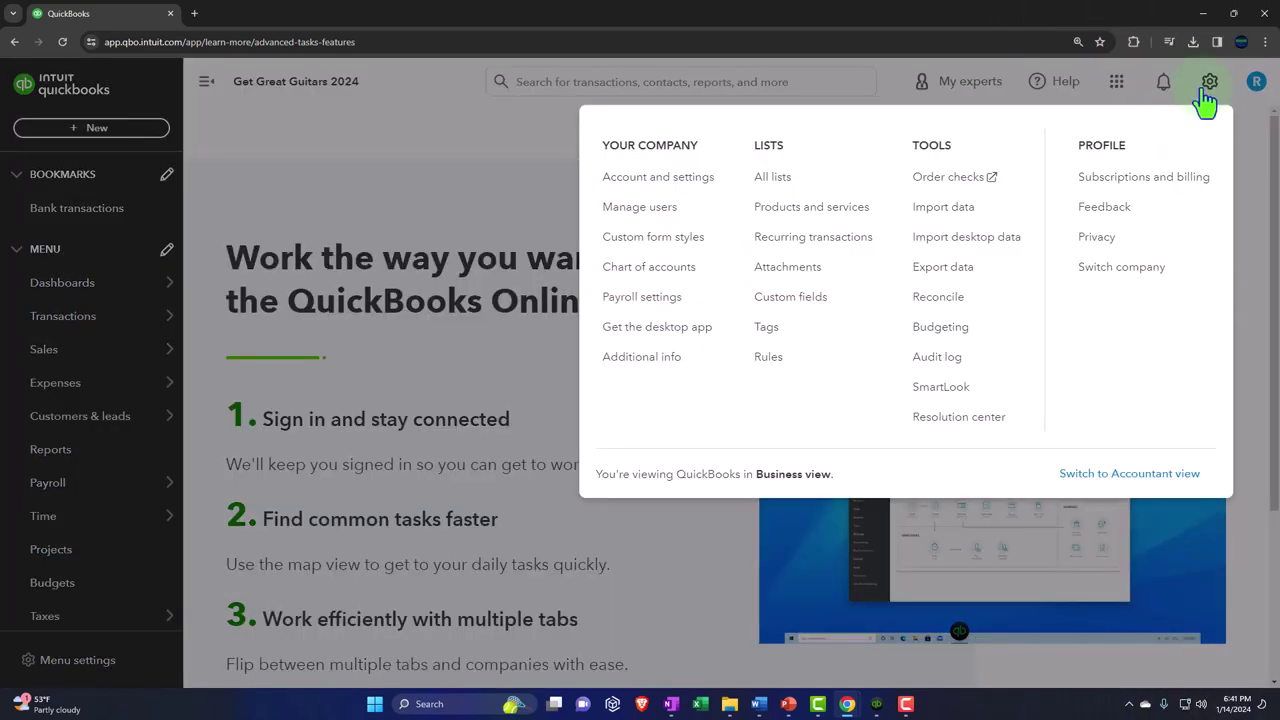
left_click(1125, 474)
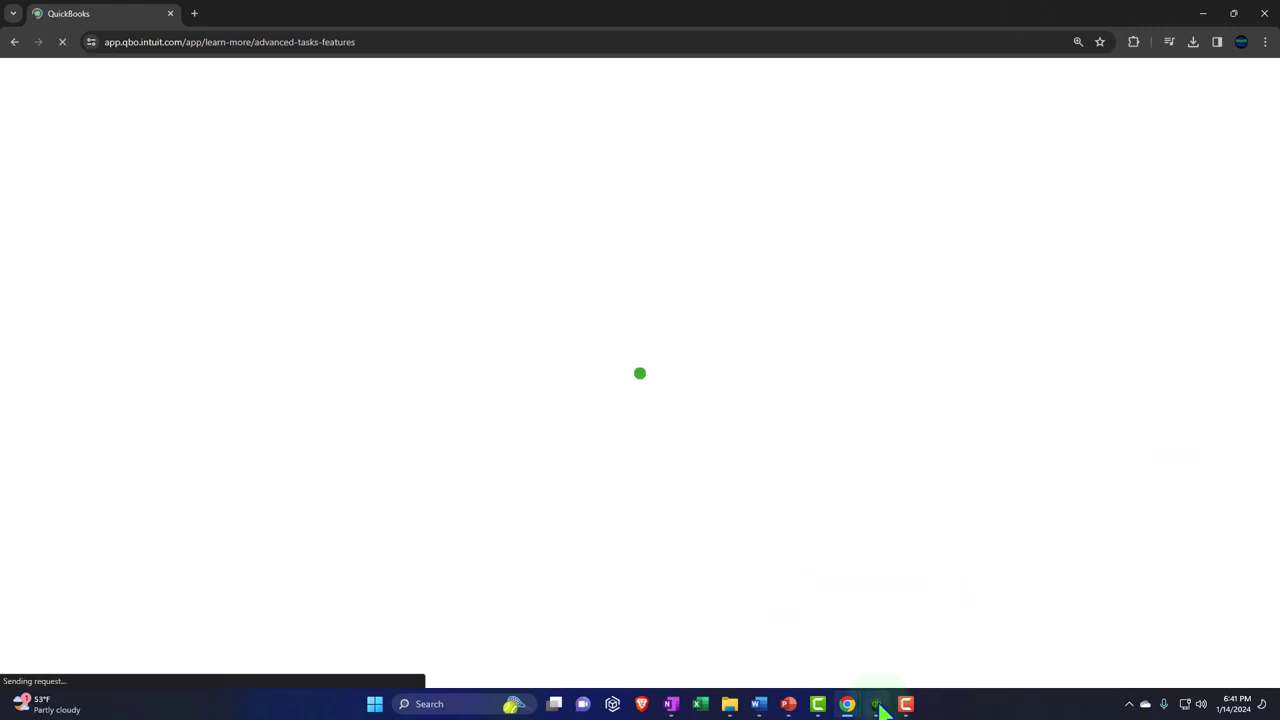
left_click(876, 704)
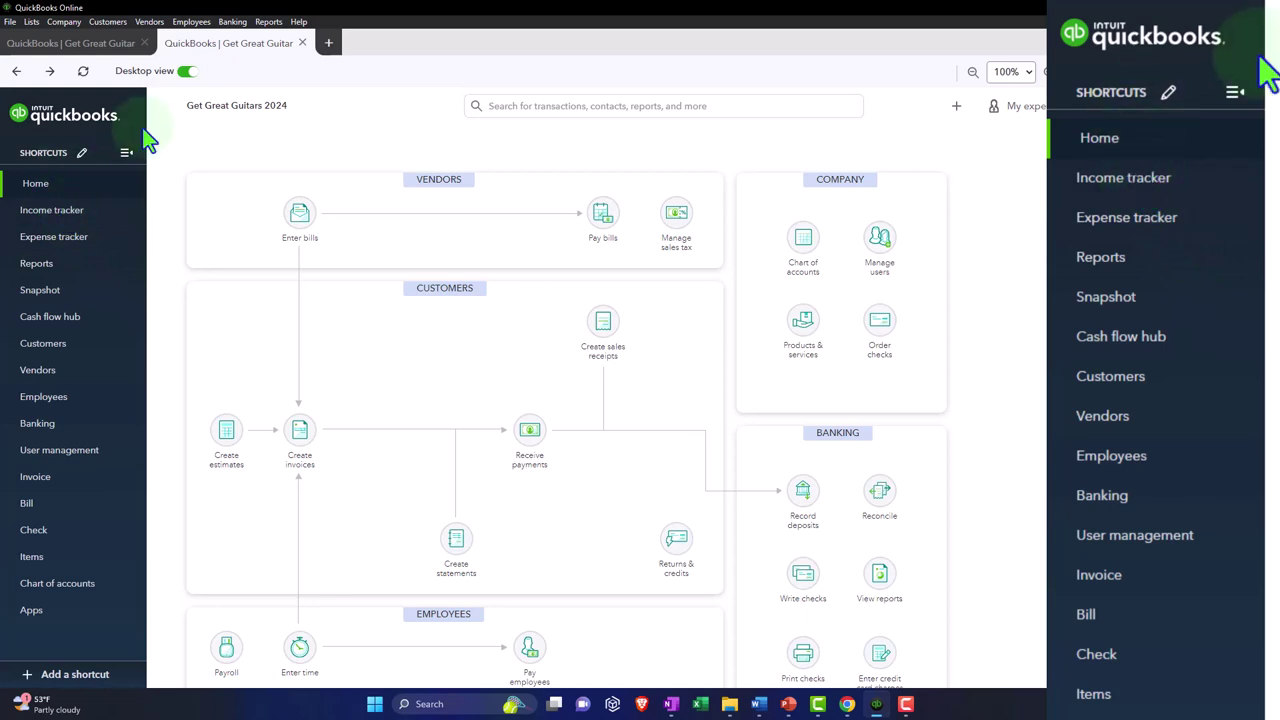
Turn off Desktop view and look through the standard menu, including the Sales and Customers & leads submenus.
left_click(190, 74)
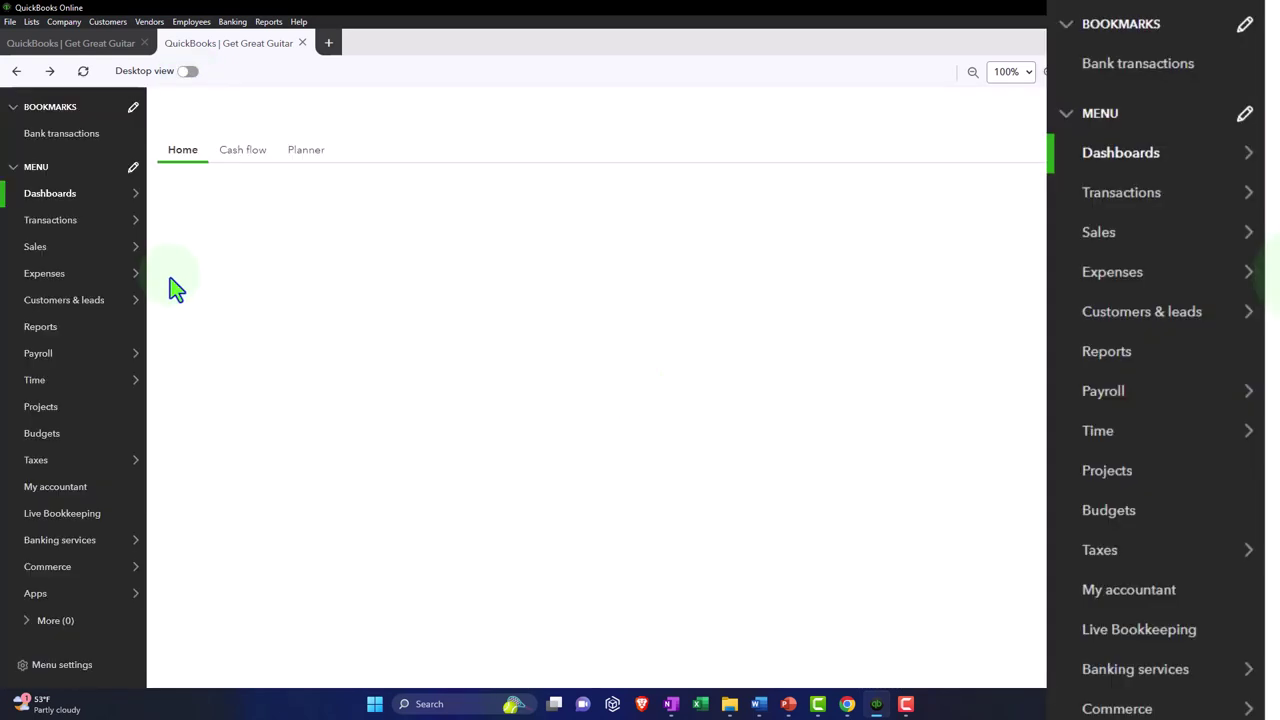
mouse_move(135, 298)
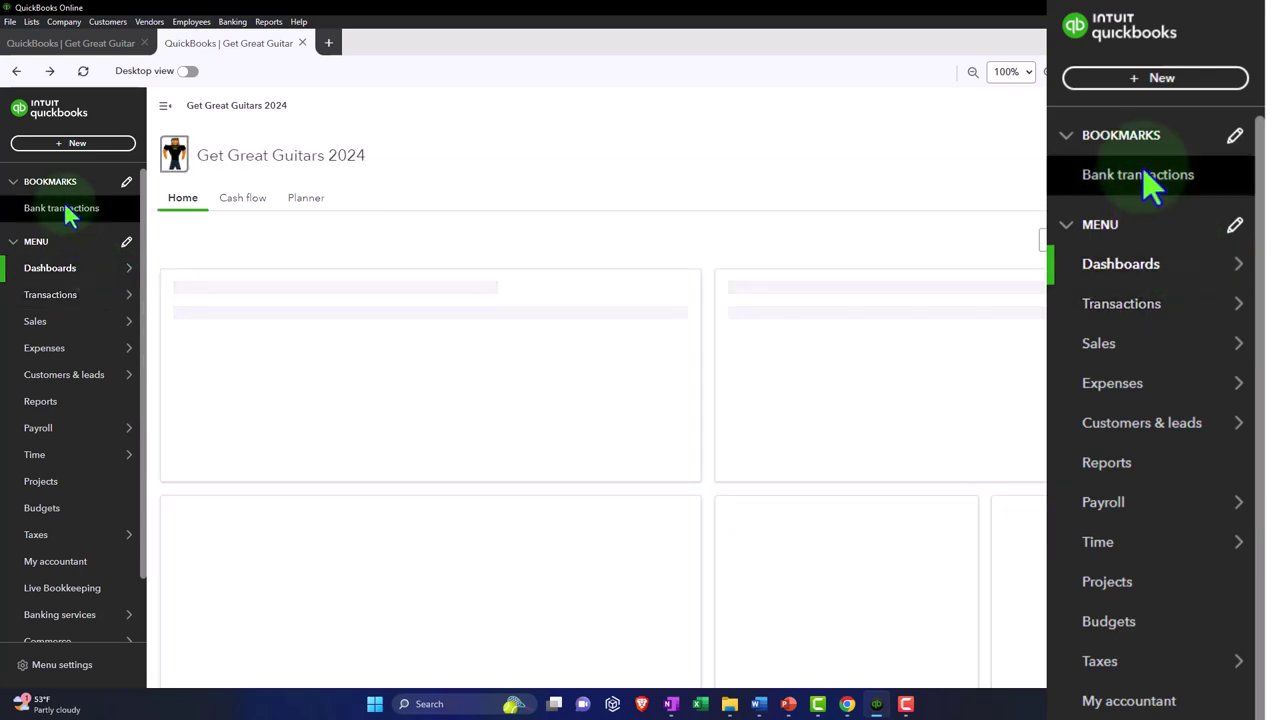
mouse_move(72, 274)
mouse_move(75, 326)
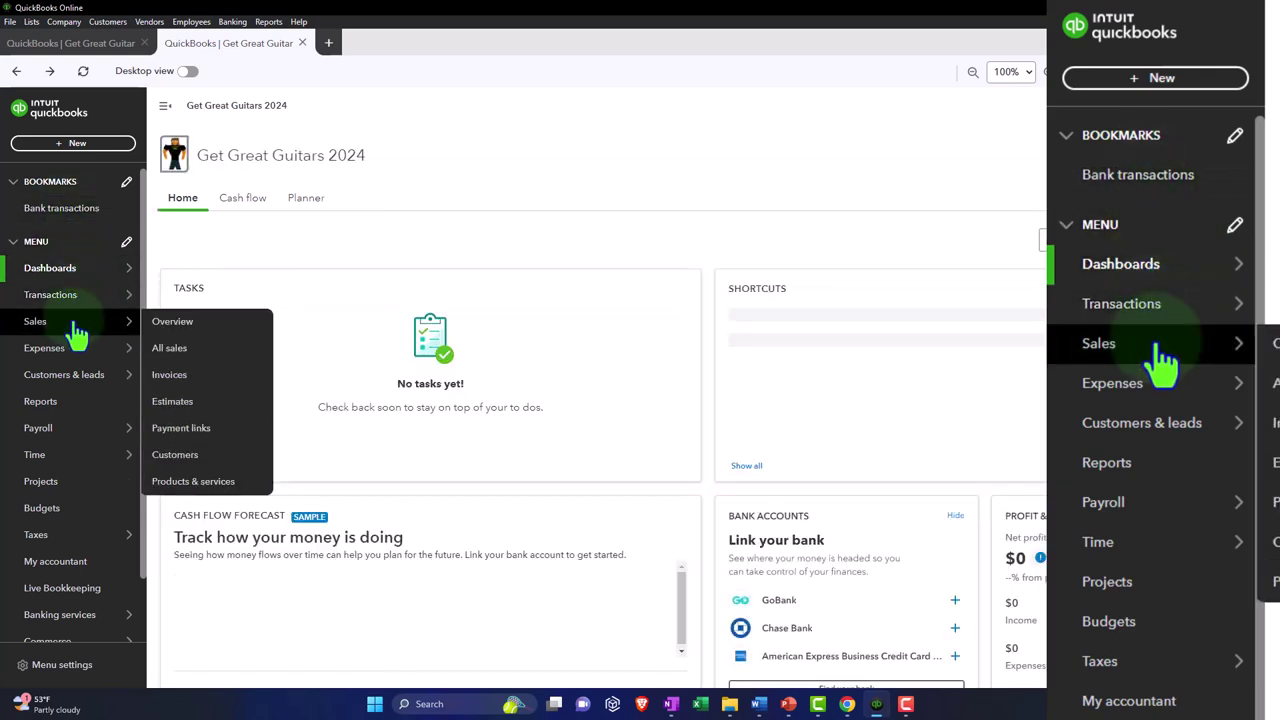
mouse_move(72, 358)
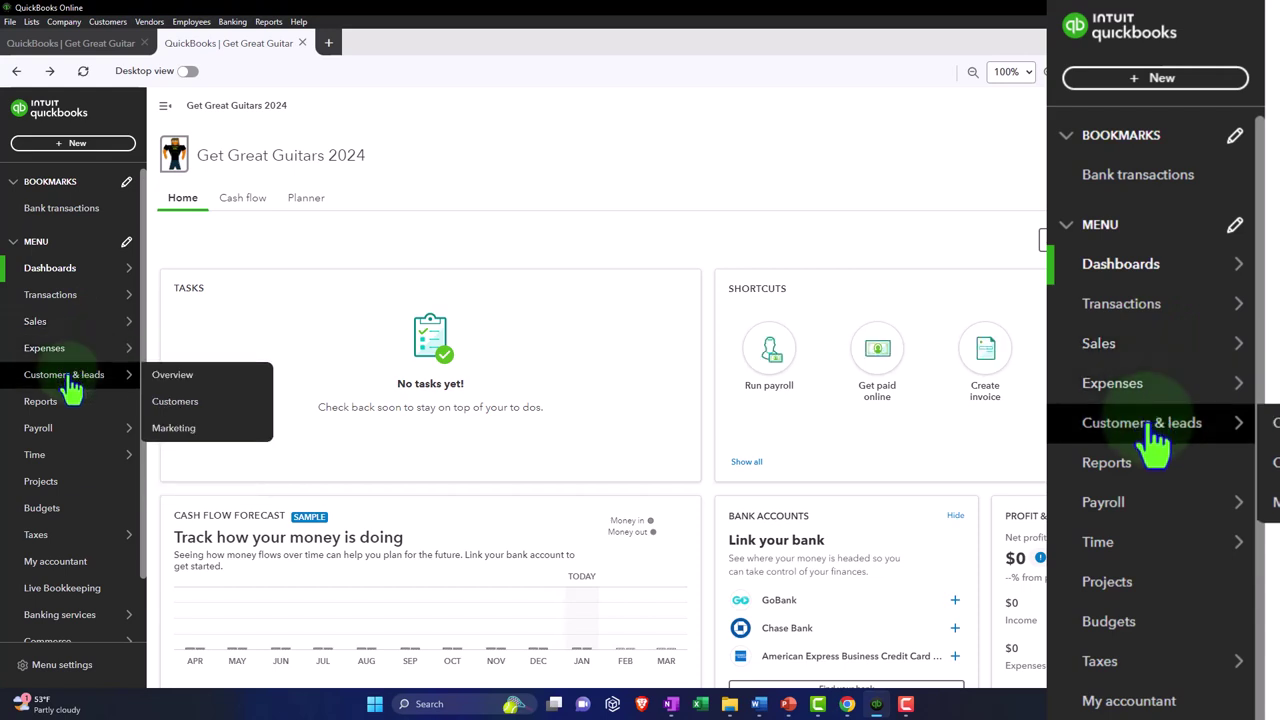
mouse_move(72, 436)
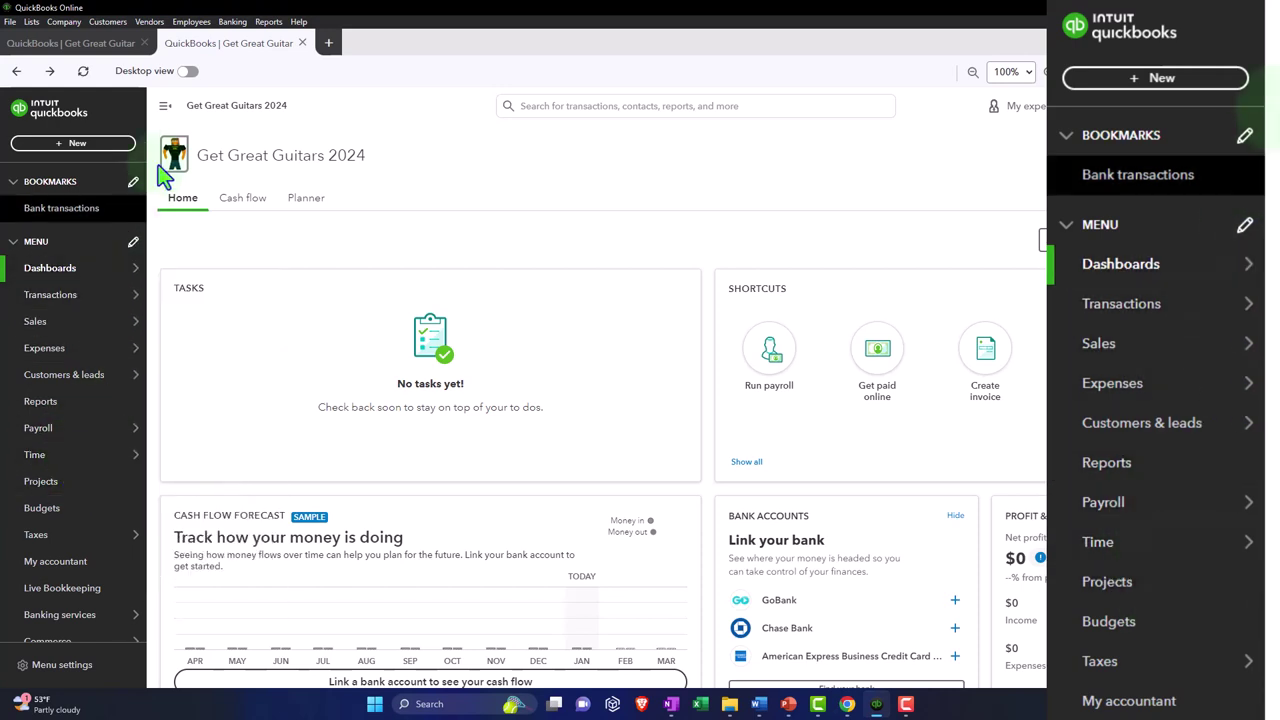
Turn on Desktop view and visit the Income tracker, Expense tracker and Reports pages from the shortcuts.
left_click(188, 77)
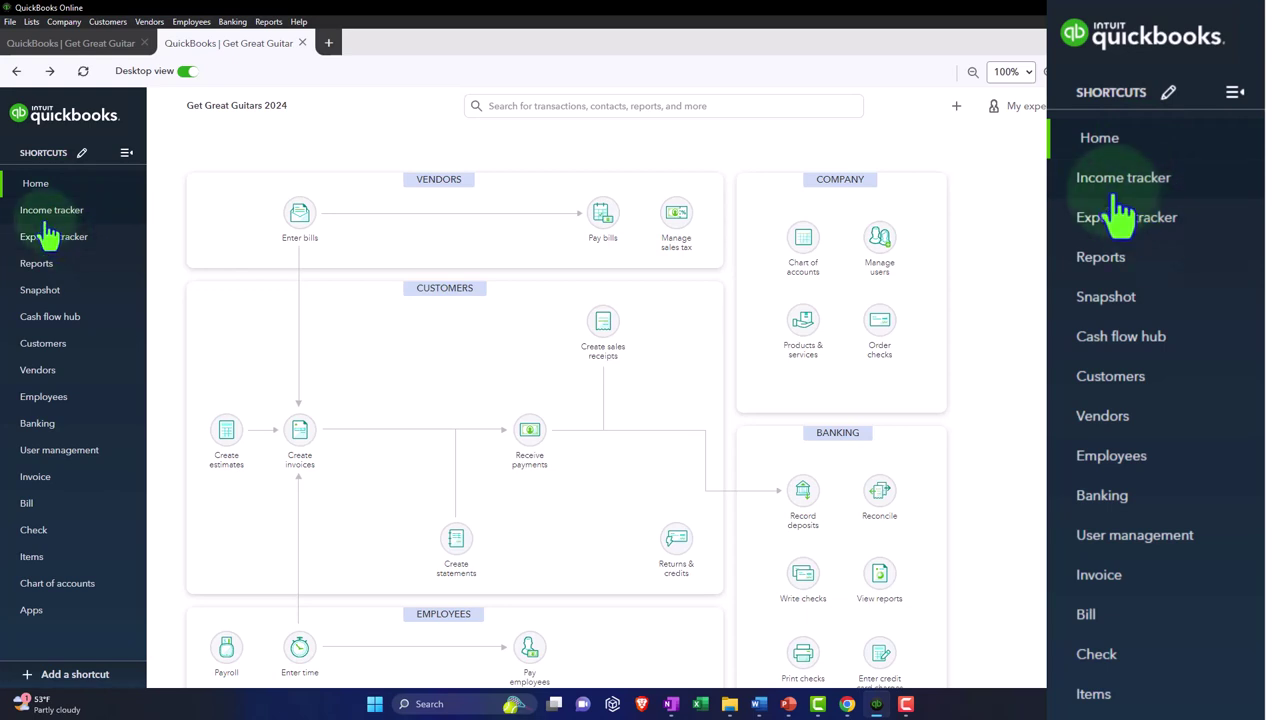
left_click(52, 212)
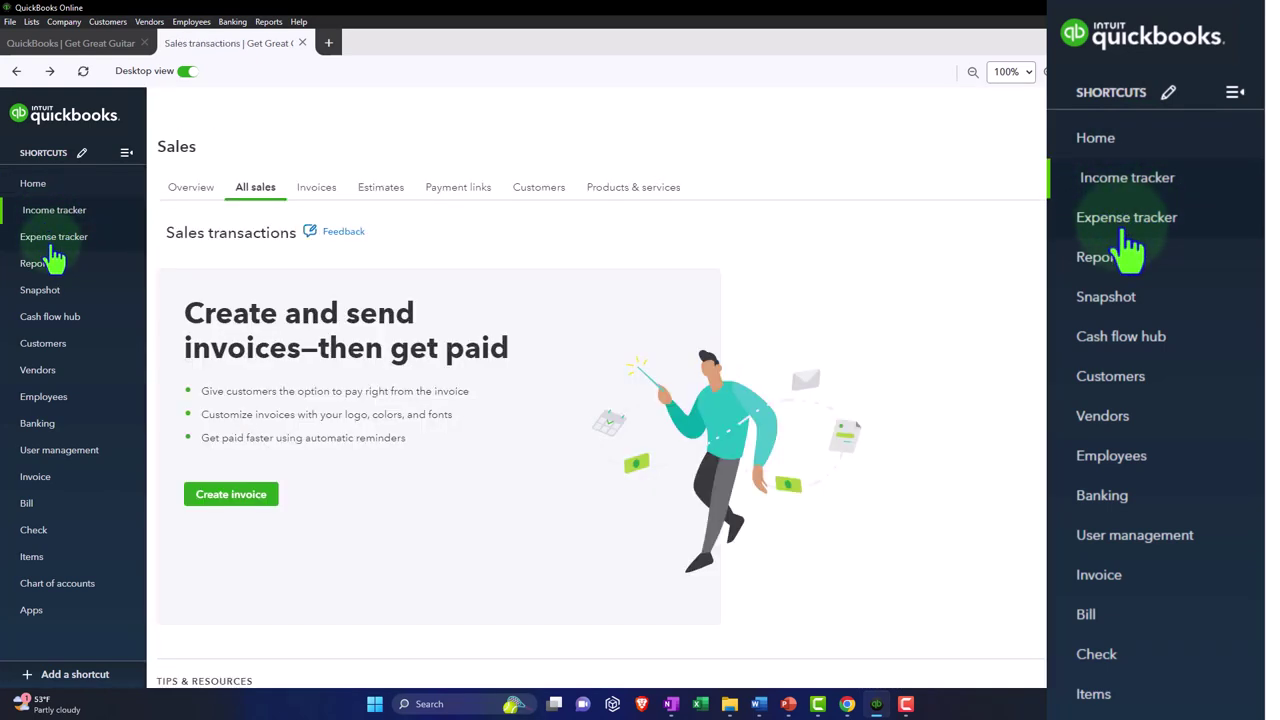
left_click(54, 245)
left_click(51, 265)
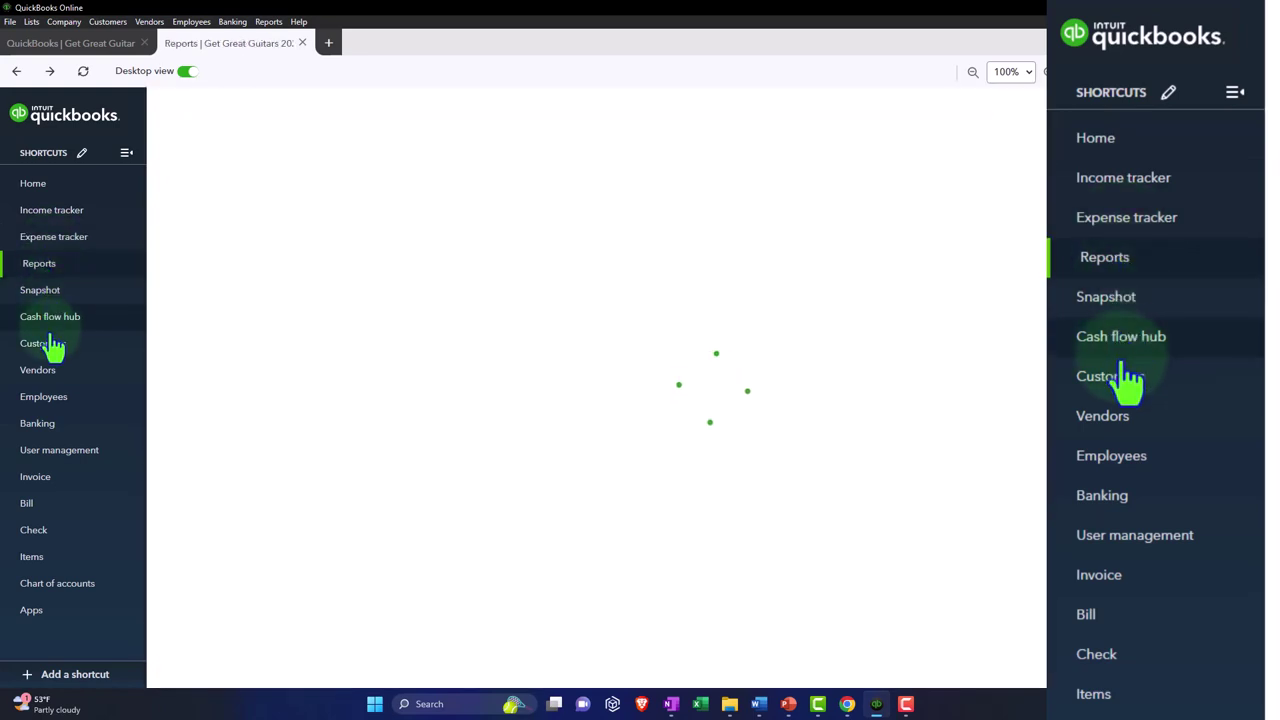
Browse the Customers, Vendors and Employees shortcut pages and return to Customers.
left_click(49, 352)
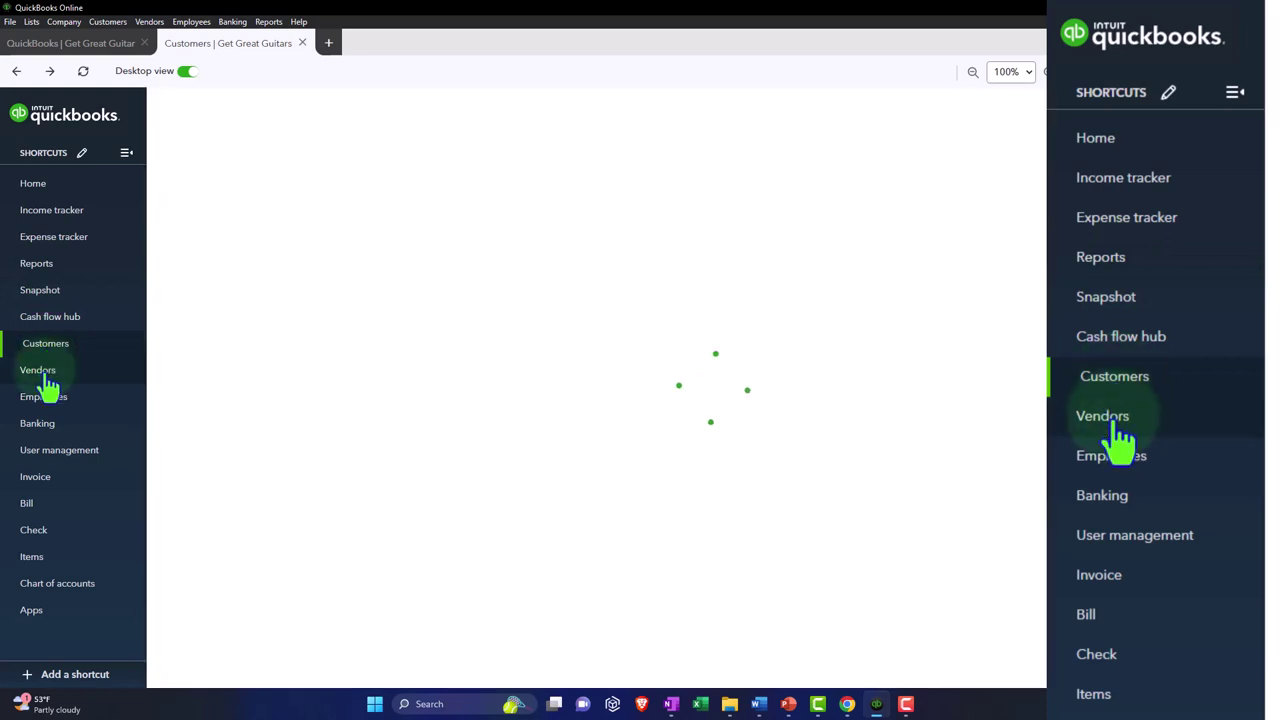
left_click(46, 371)
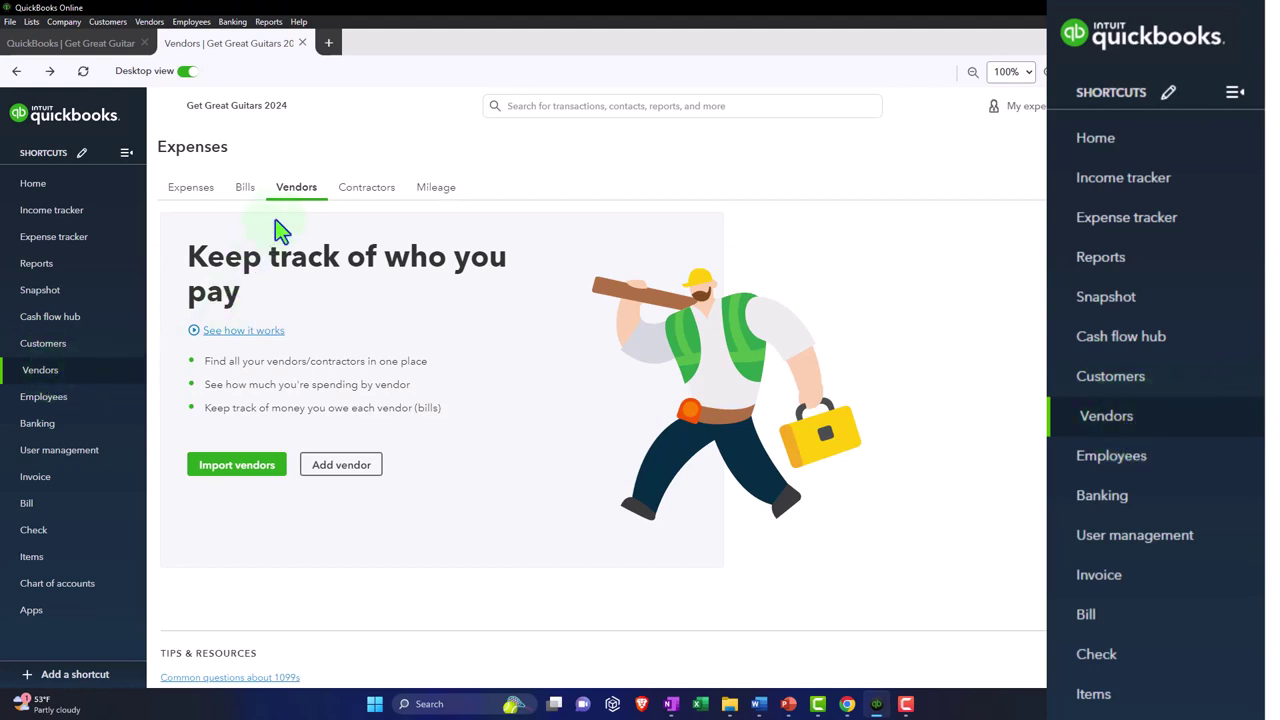
left_click(72, 400)
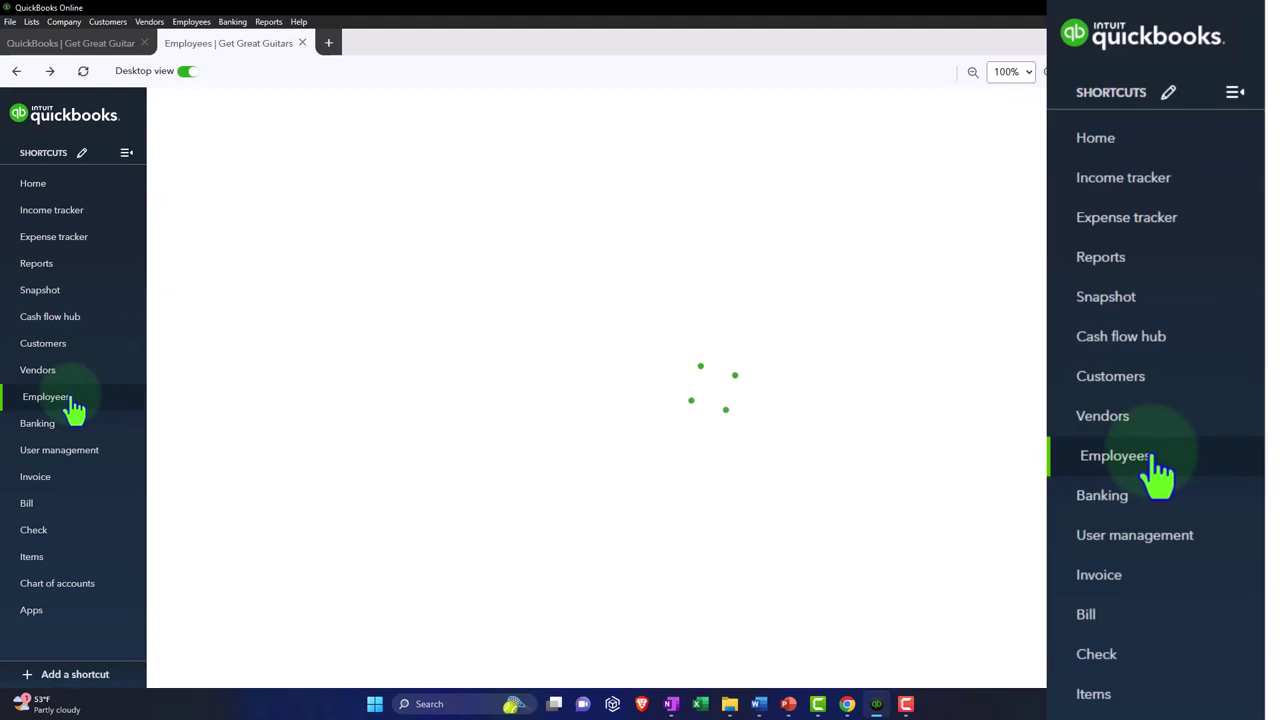
left_click(55, 350)
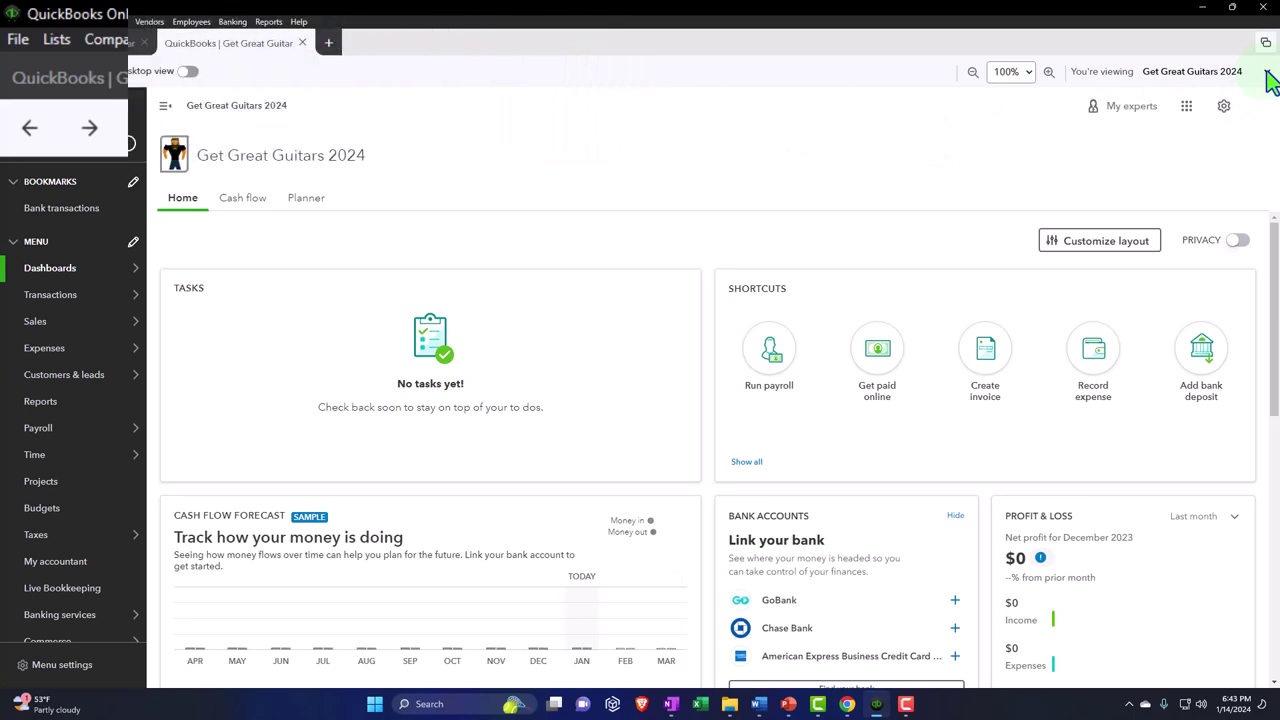
Switch between the two open QuickBooks tabs and view the list of available company files, keeping Get Great Guitars 2024.
left_click(108, 43)
left_click(196, 45)
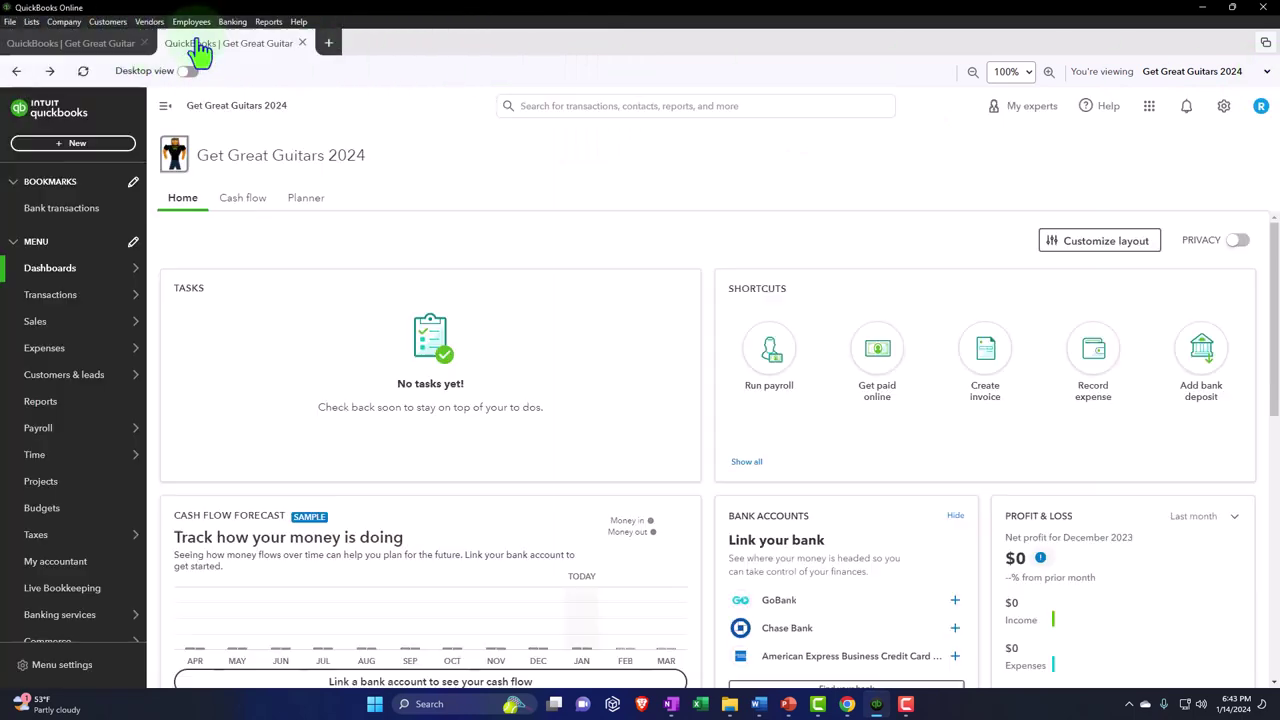
left_click(1268, 74)
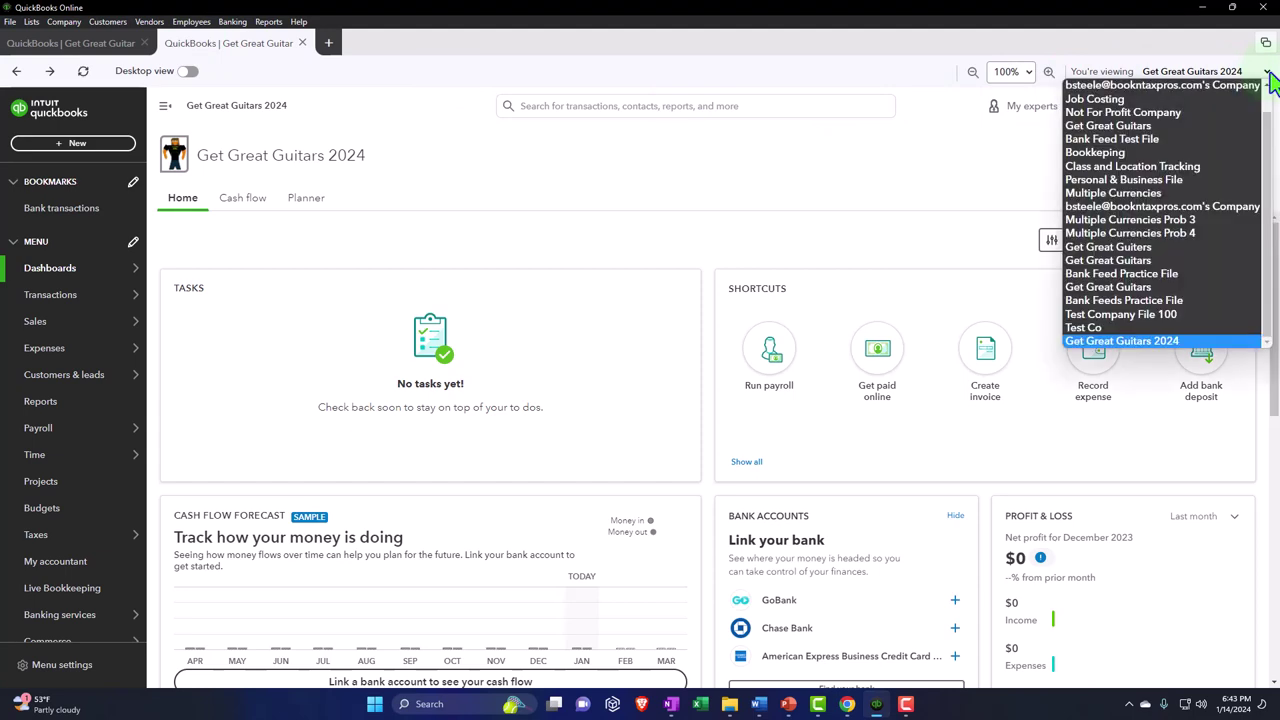
left_click(1270, 76)
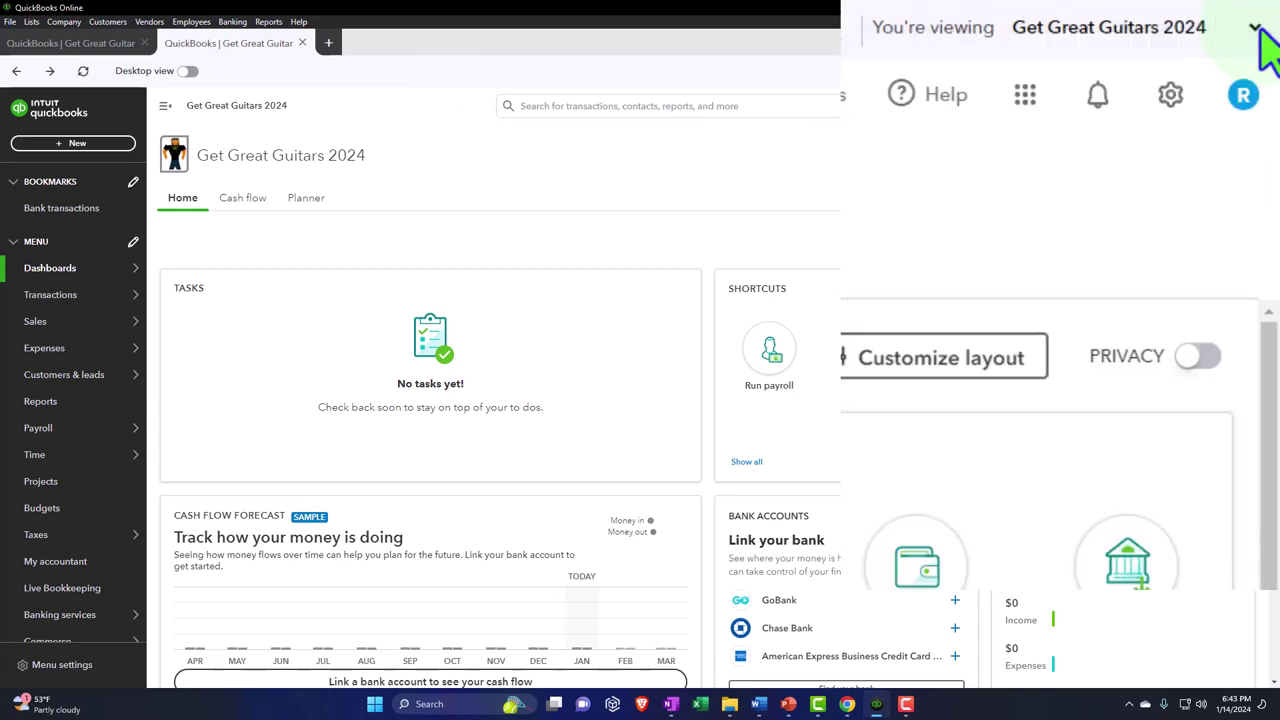
left_click(1256, 29)
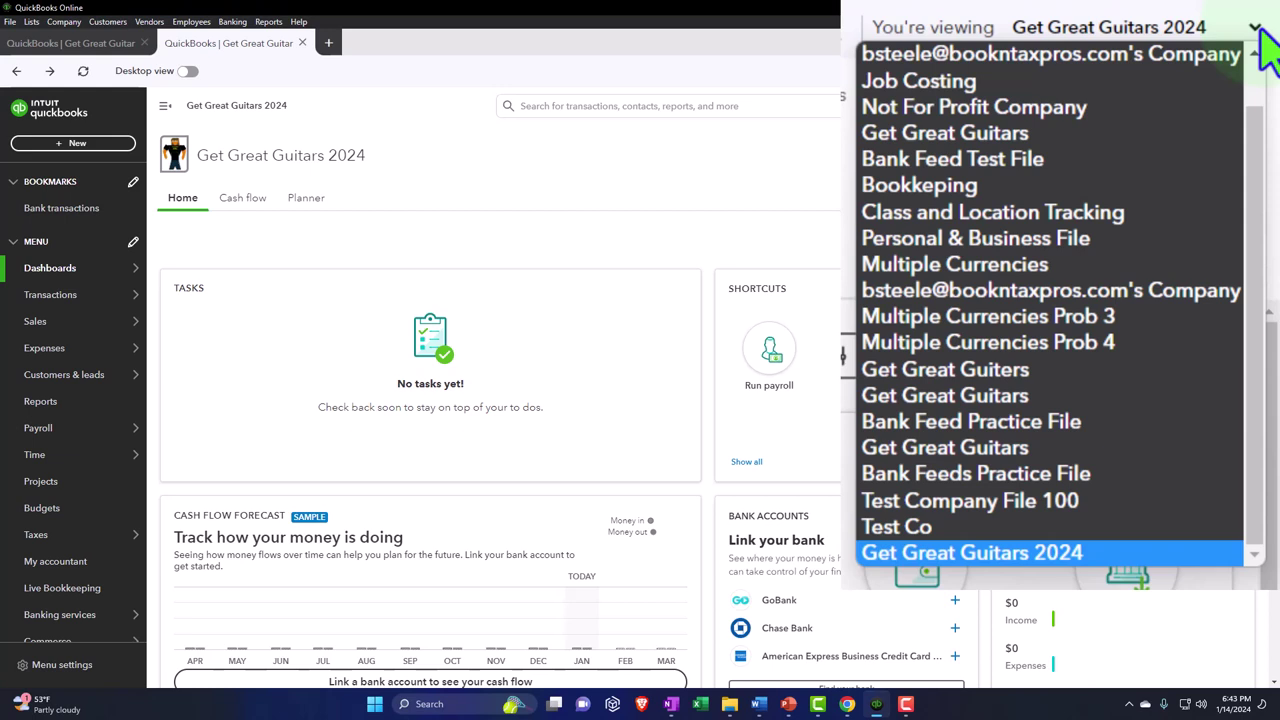
left_click(1258, 100)
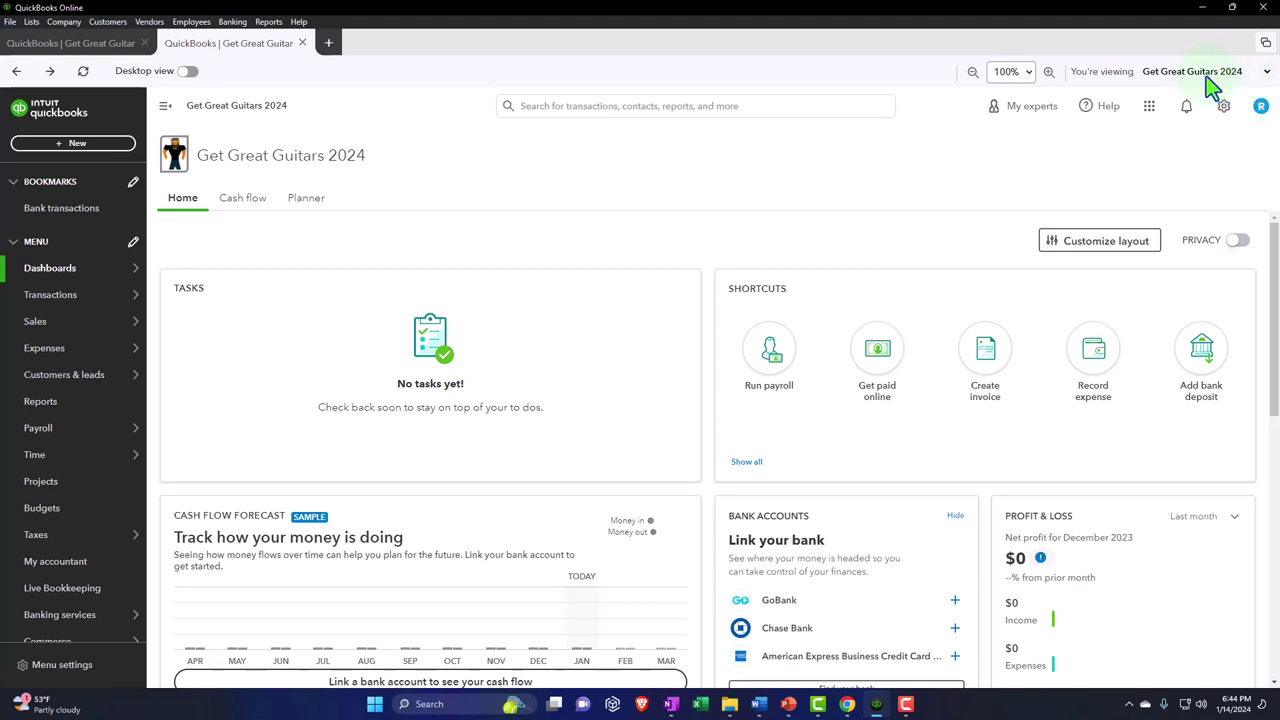
Show the list of open tabs and windows and use it to switch between the two QuickBooks tabs.
left_click(1265, 50)
mouse_move(1192, 296)
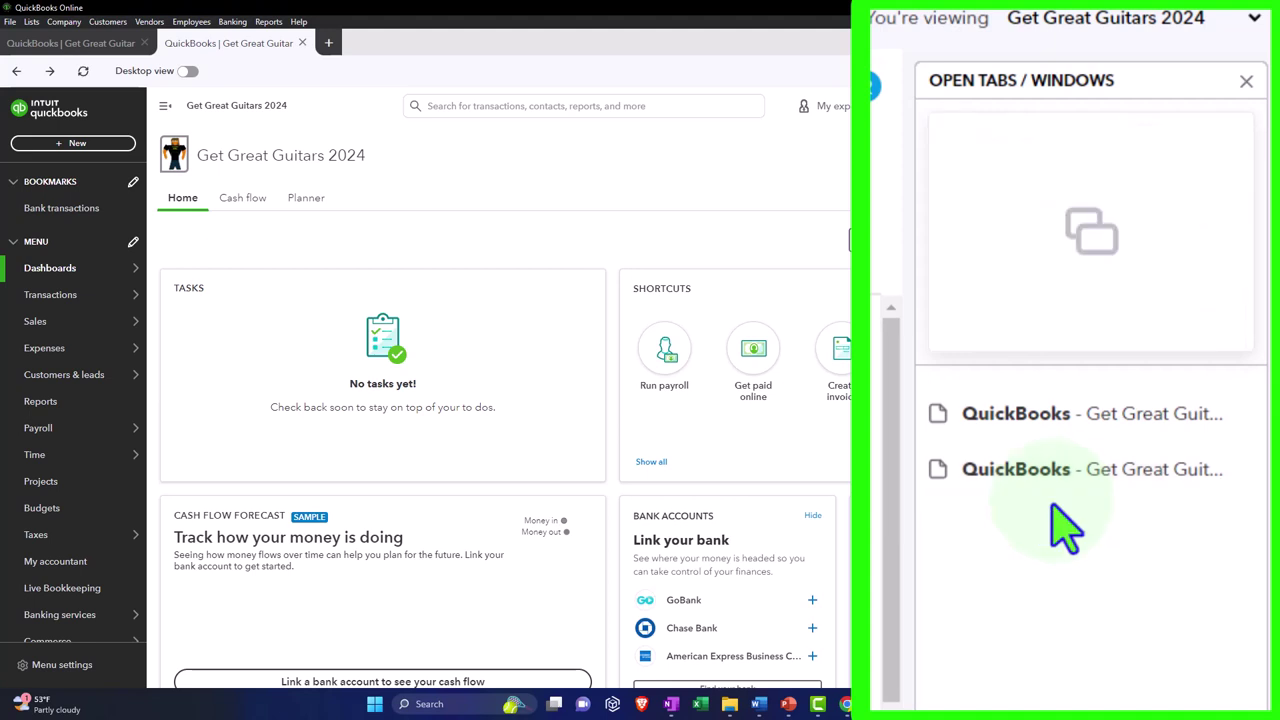
left_click(952, 472)
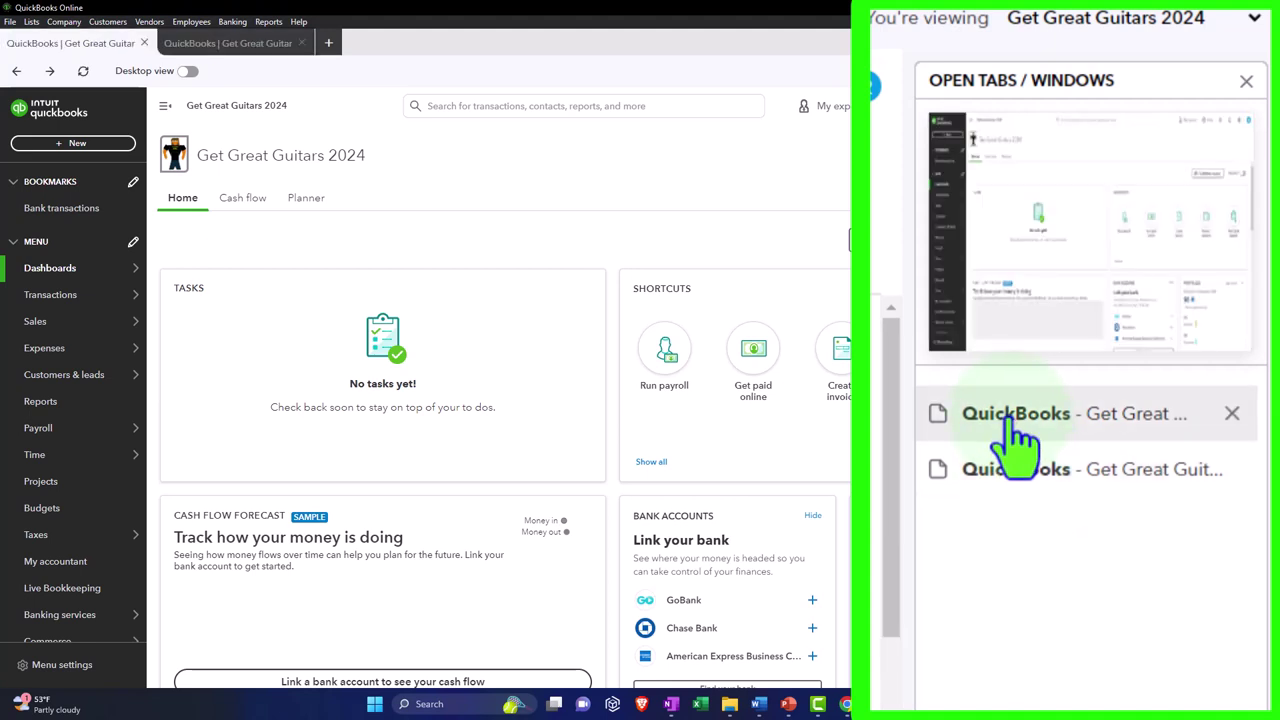
left_click(1014, 471)
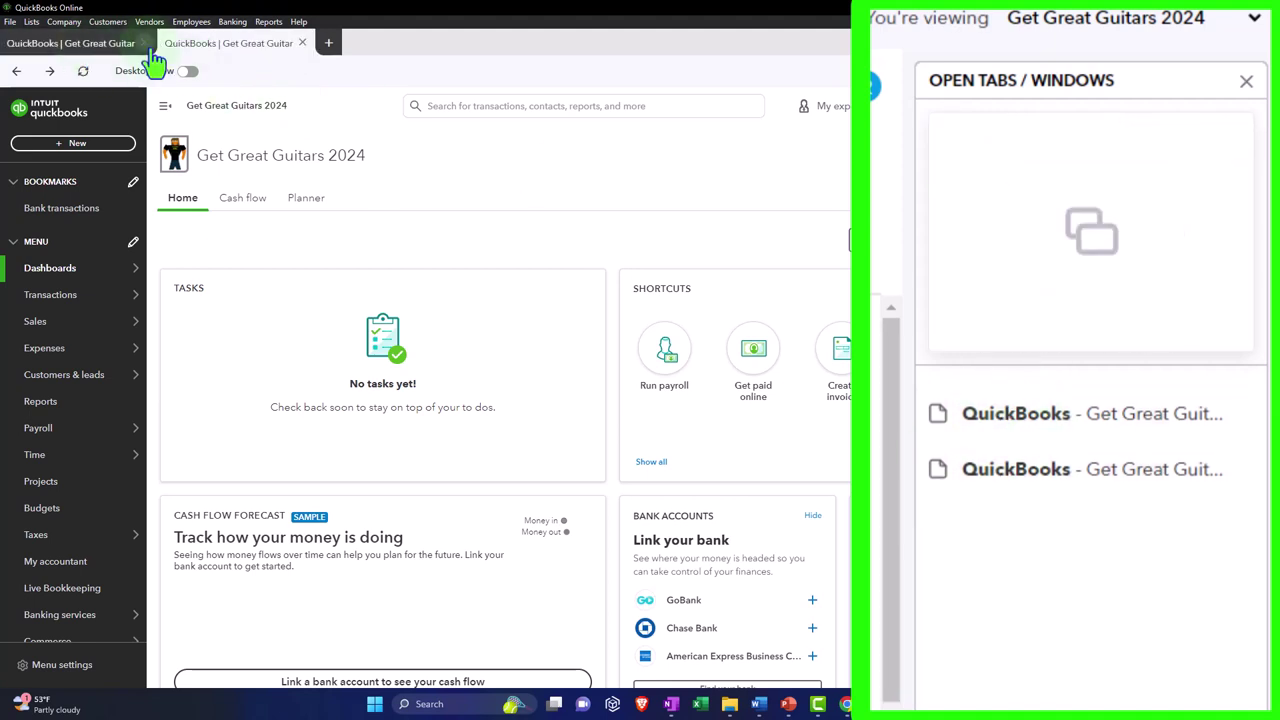
left_click(112, 45)
left_click(1050, 478)
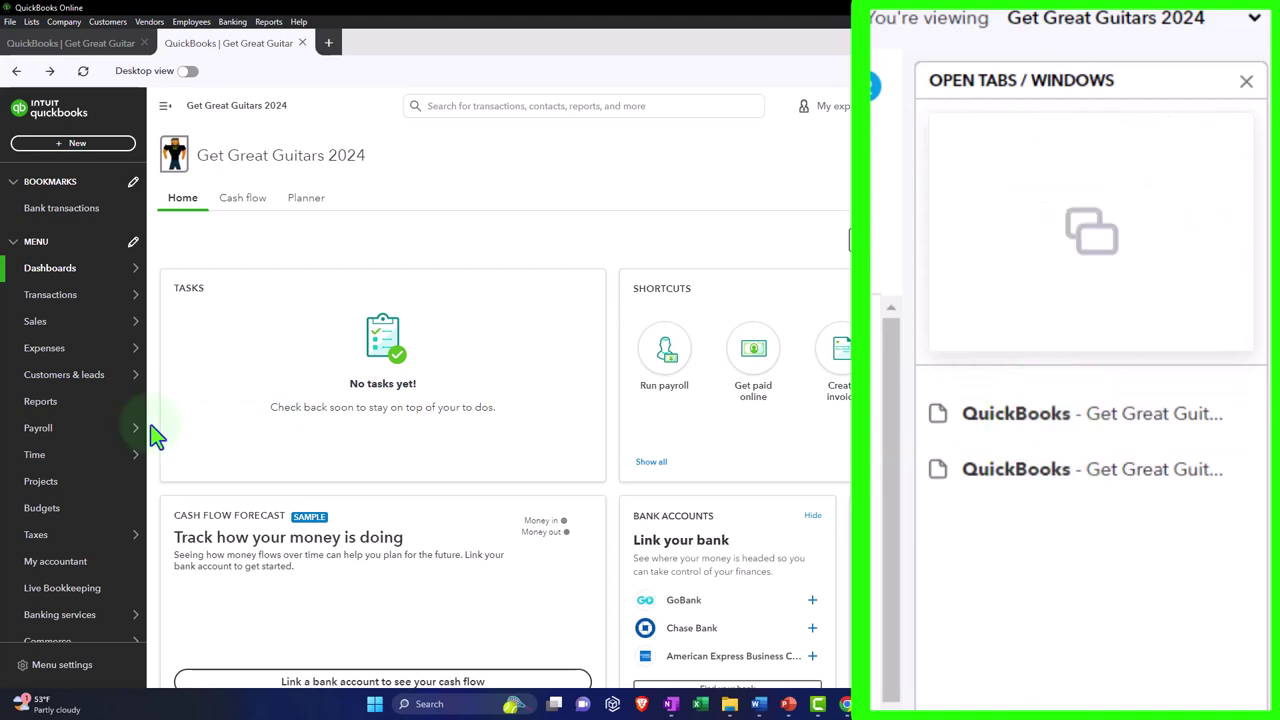
mouse_move(55, 430)
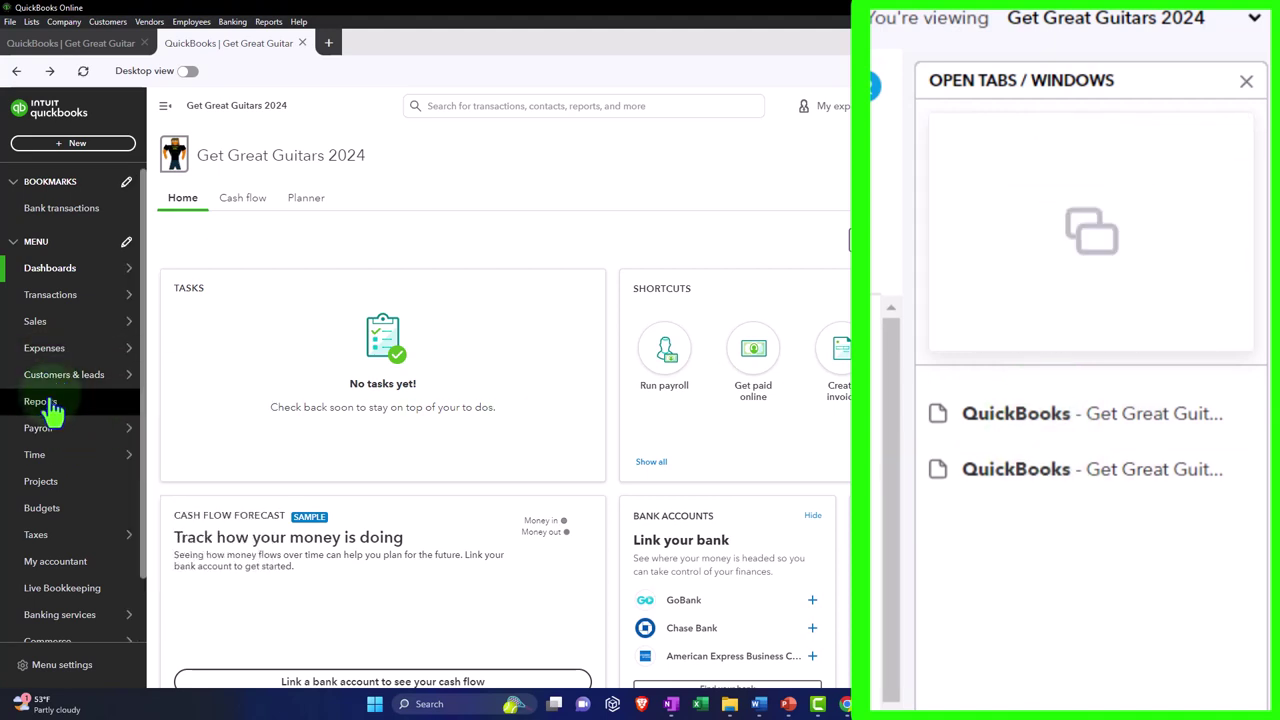
Go to the Reports page and open the Profit and Loss report in a new tab.
left_click(55, 405)
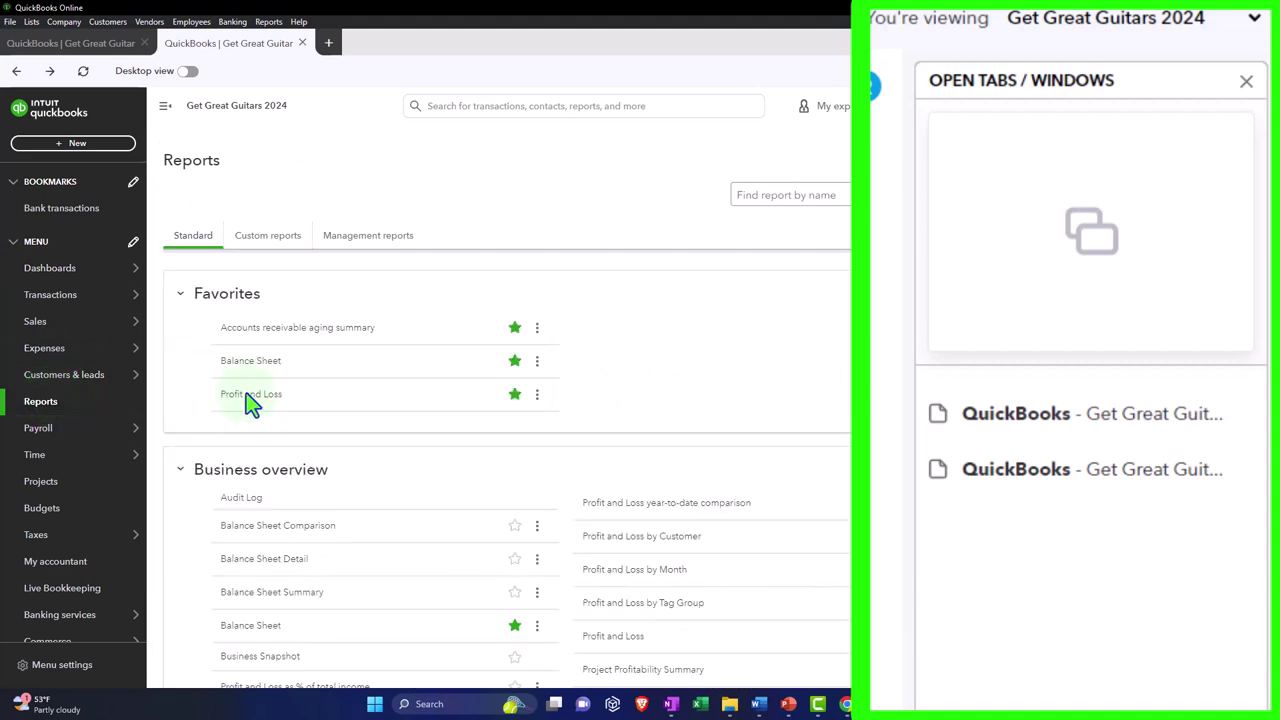
right_click(252, 503)
left_click(264, 531)
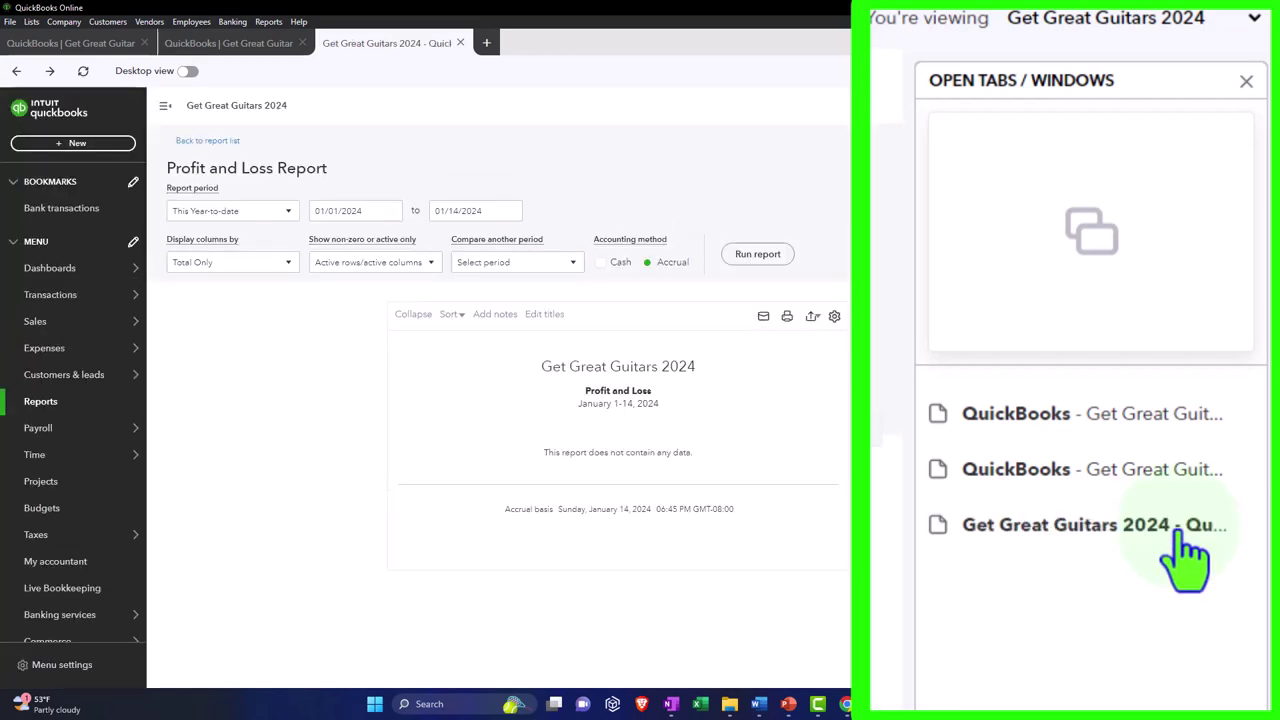
Preview the open tabs in the open tabs list and switch among the three tabs, ending on the Profit and Loss report.
mouse_move(1100, 545)
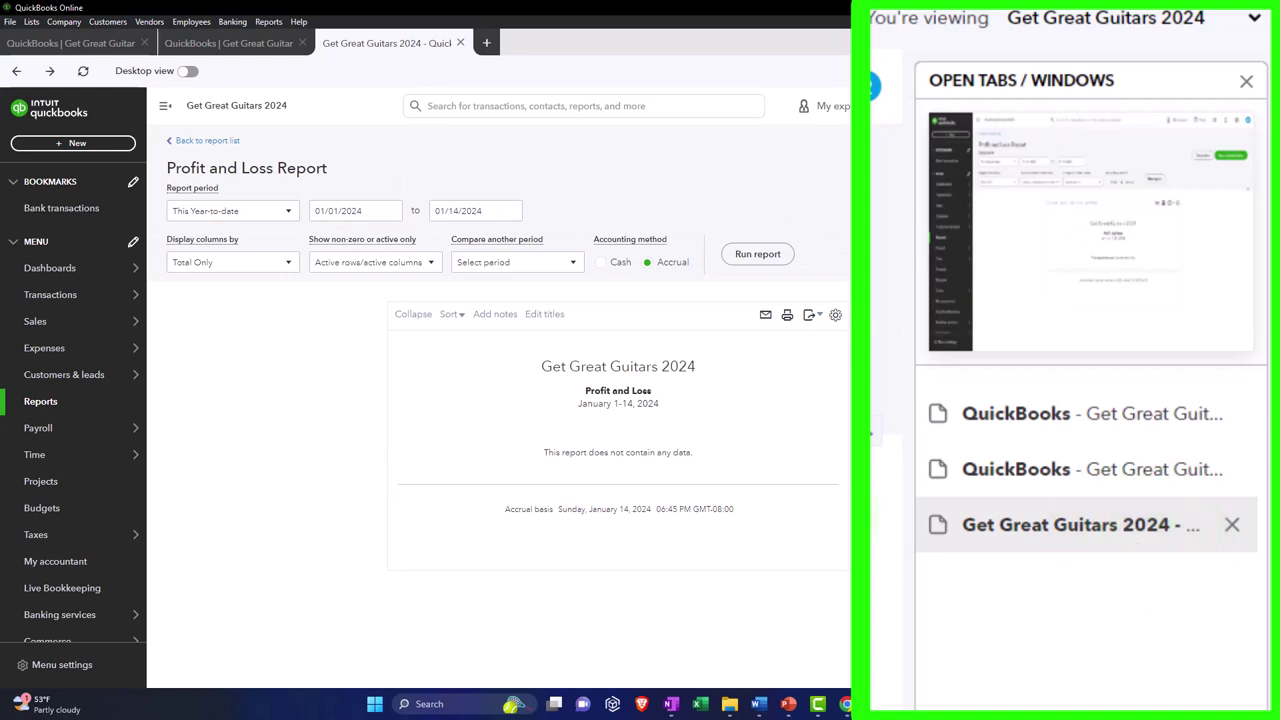
mouse_move(1045, 460)
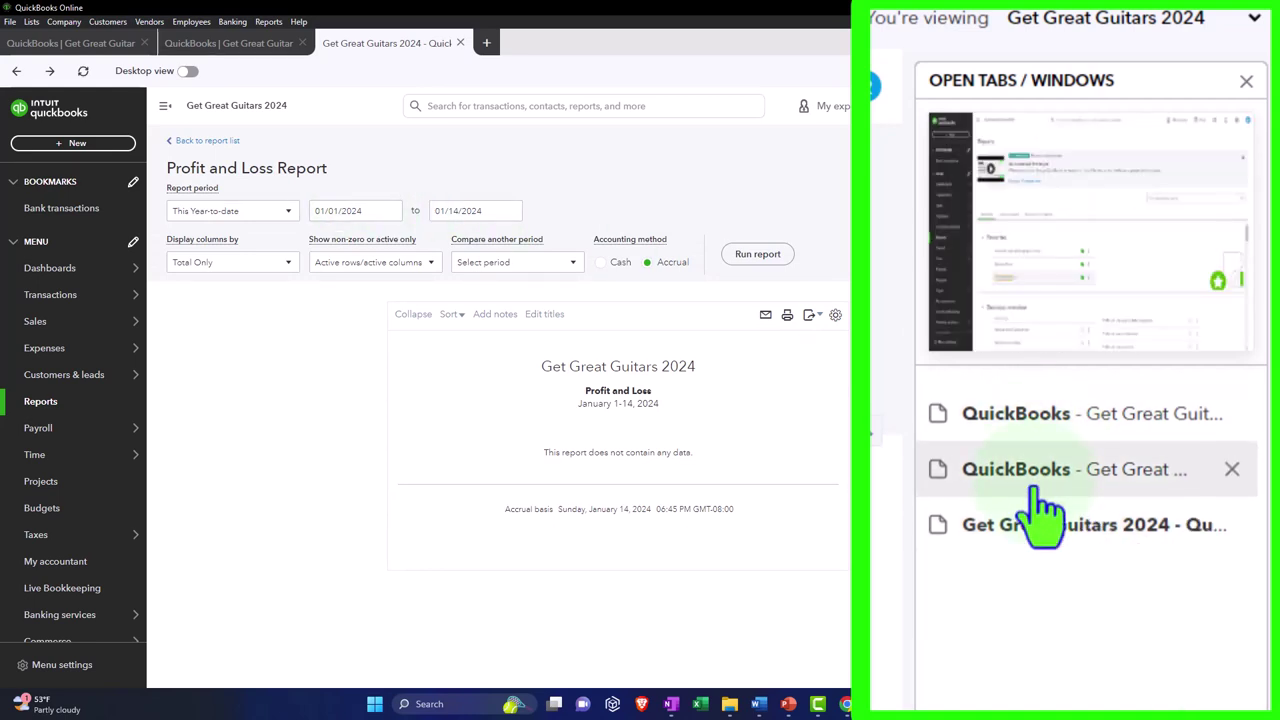
mouse_move(1015, 543)
mouse_move(1030, 490)
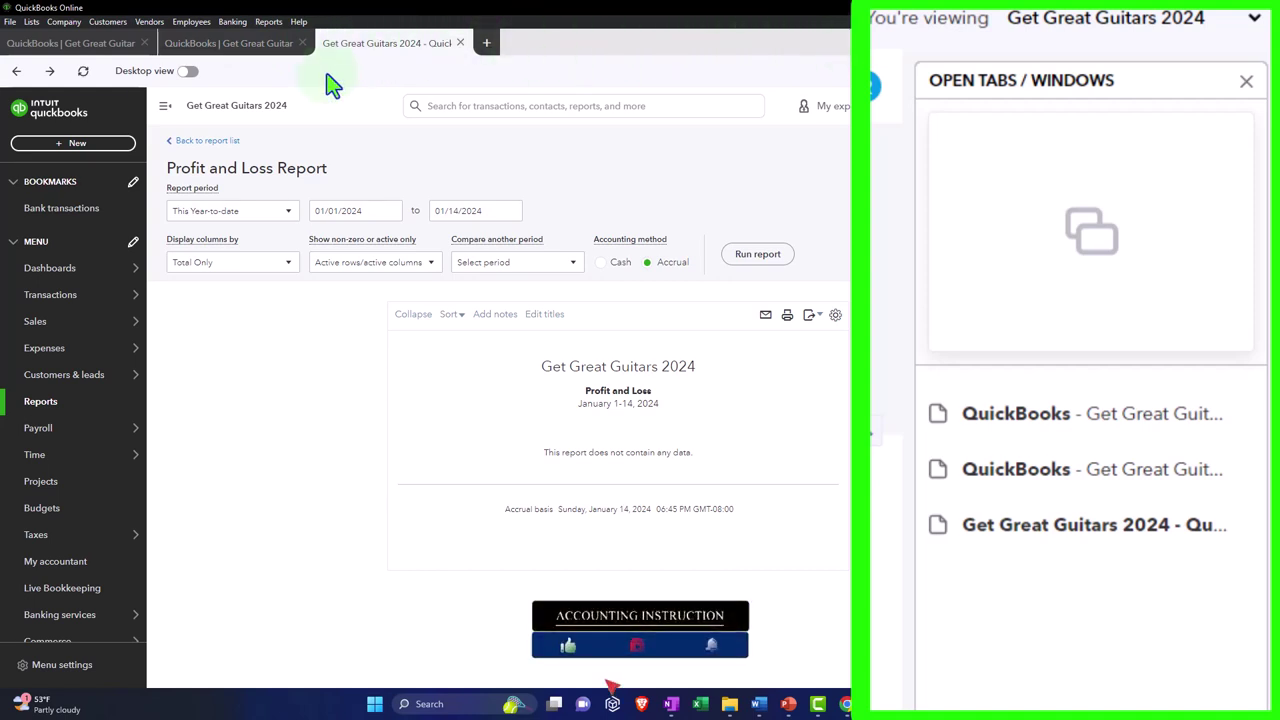
left_click(290, 48)
left_click(370, 48)
left_click(129, 48)
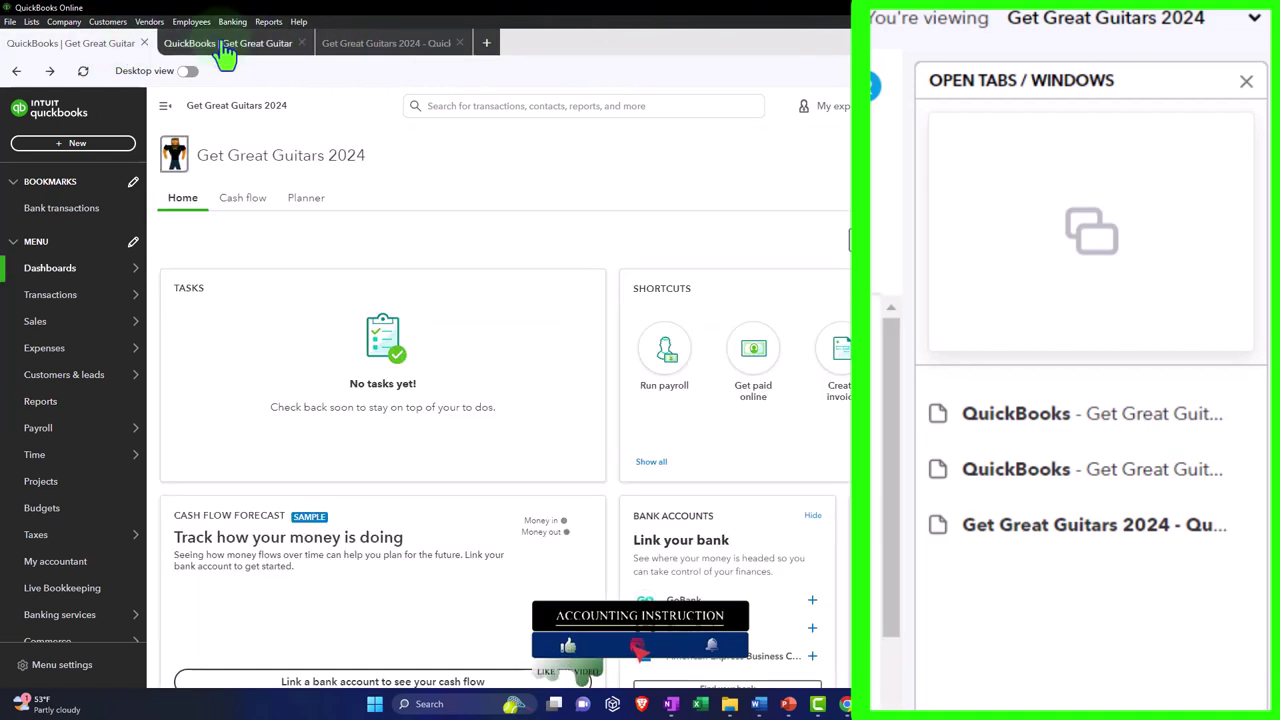
left_click(226, 55)
left_click(371, 50)
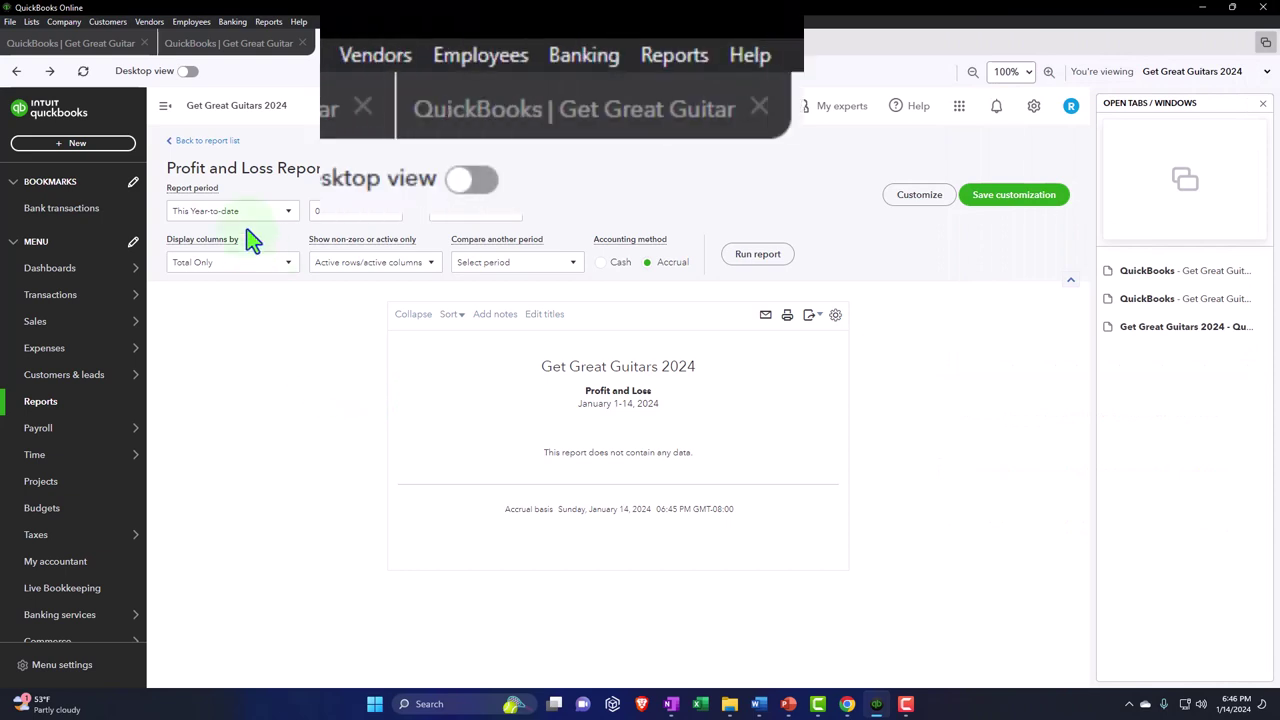
Turn on Desktop view in the Profit and Loss report's tab and show the Home page.
left_click(187, 71)
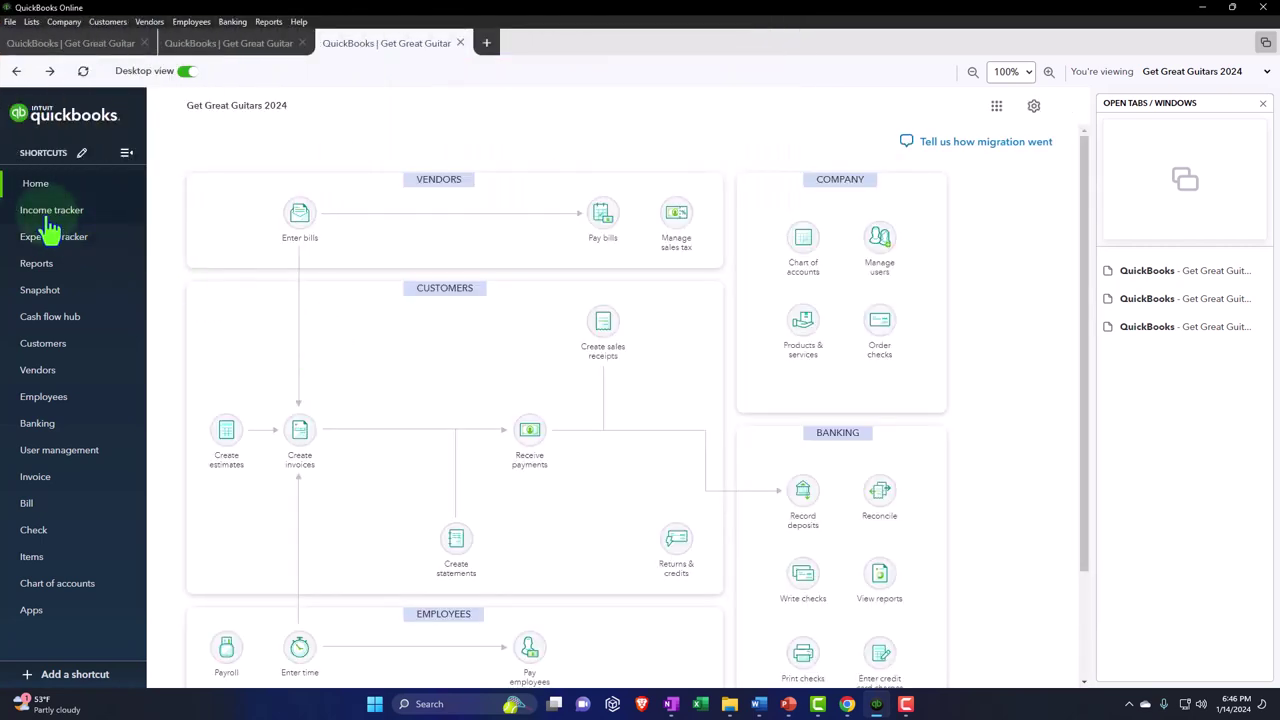
left_click(28, 183)
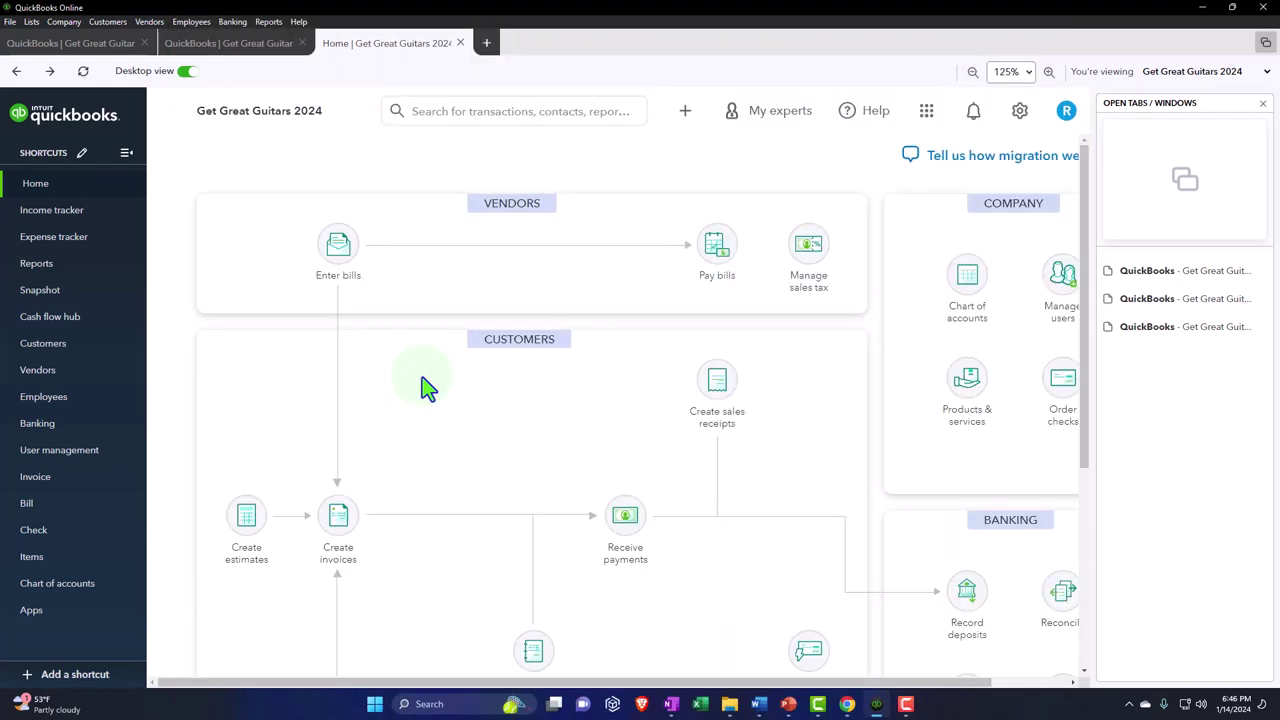
Enlarge the Home page flowchart to 175% and return it to 100%.
key("ctrl+plus")
key("ctrl+plus")
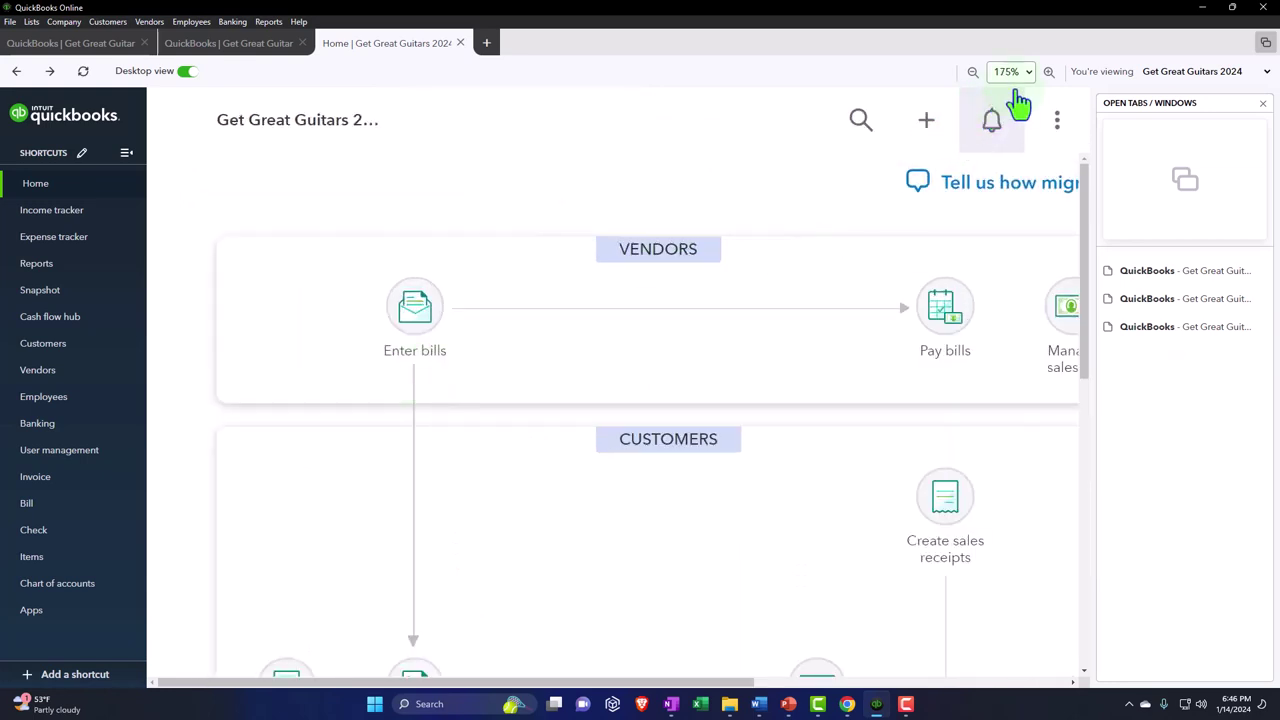
key("ctrl+minus")
key("ctrl+minus")
key("ctrl+minus")
key("ctrl+minus")
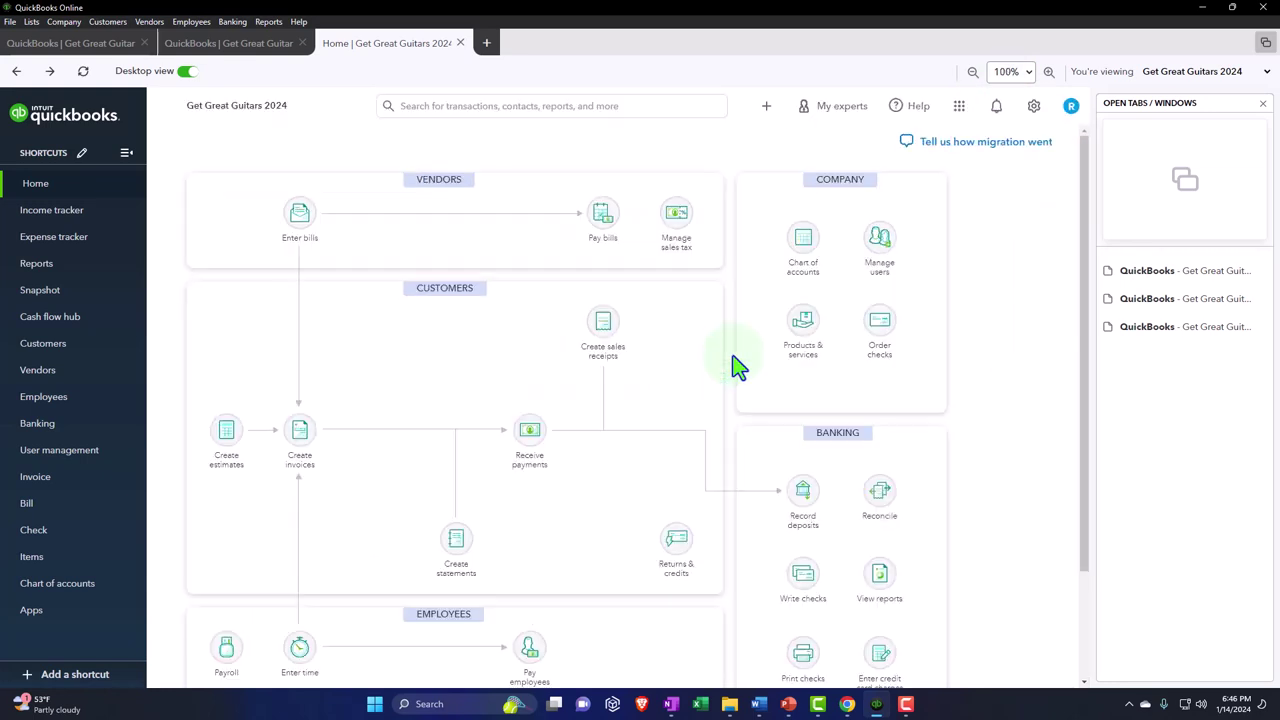
View the available zoom levels, enlarge the Home page to 125% and reduce it back to 100%.
left_click(1012, 71)
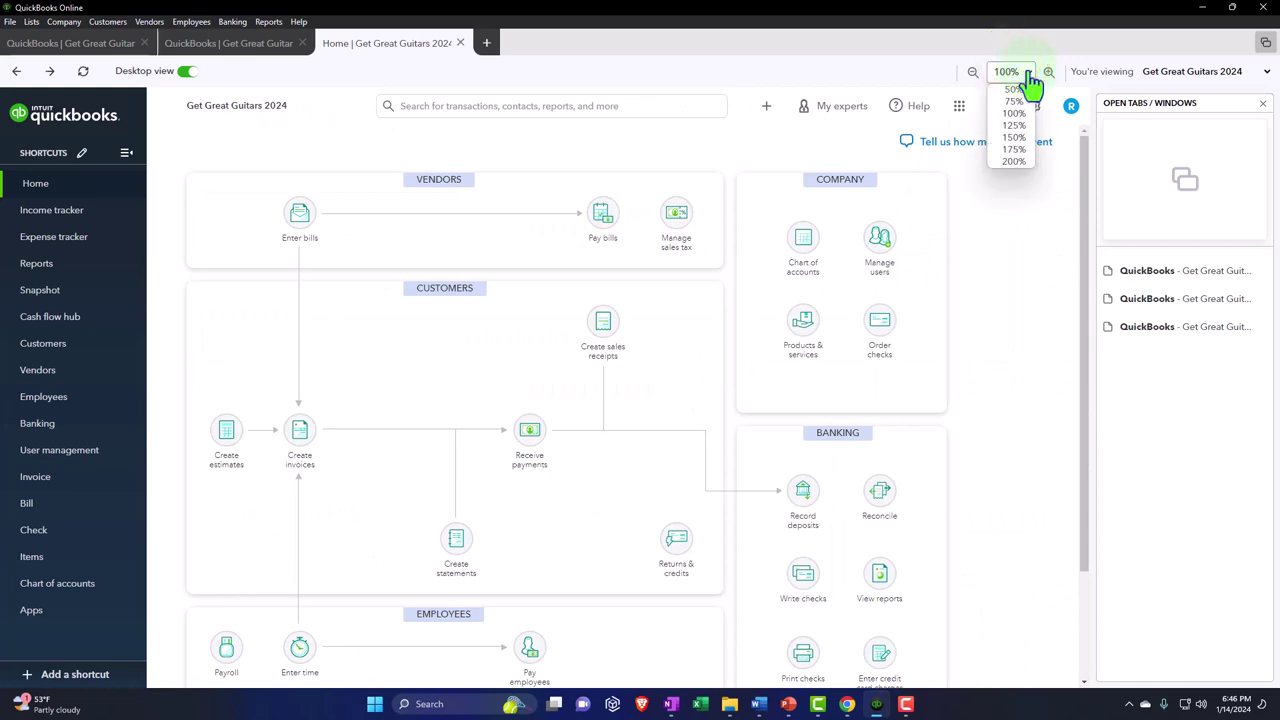
left_click(1028, 74)
left_click(1048, 72)
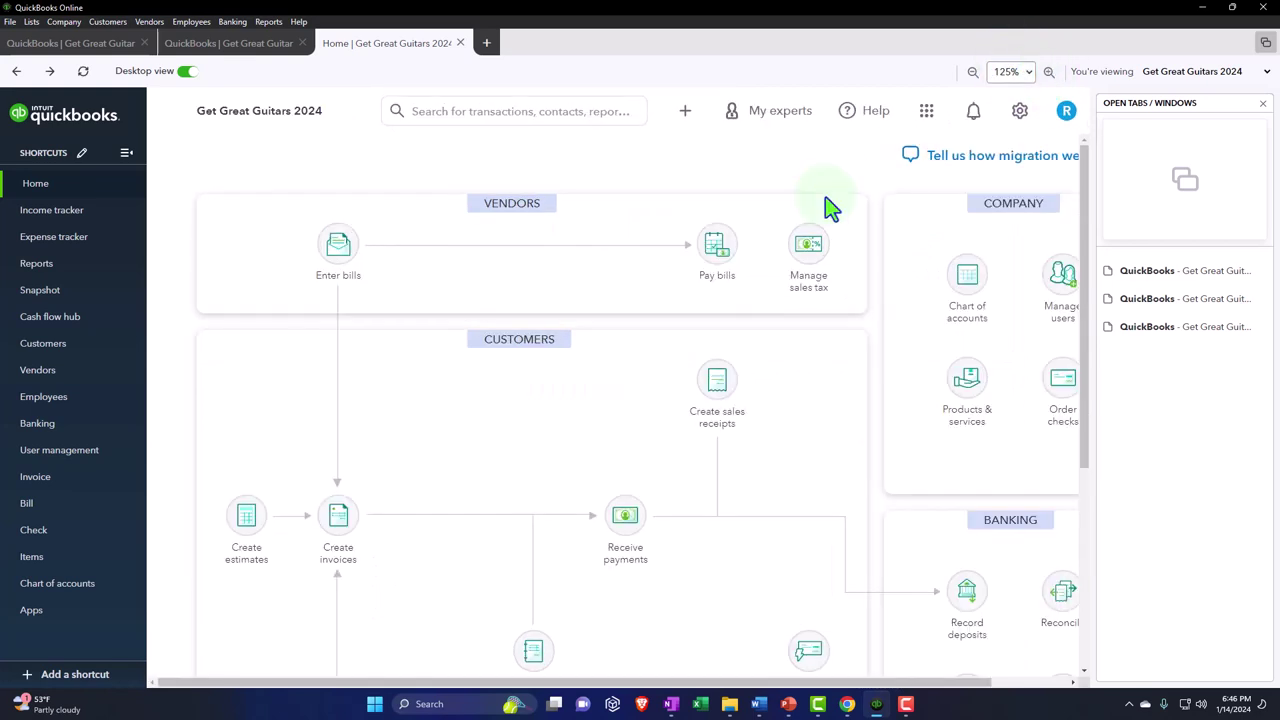
left_click(971, 74)
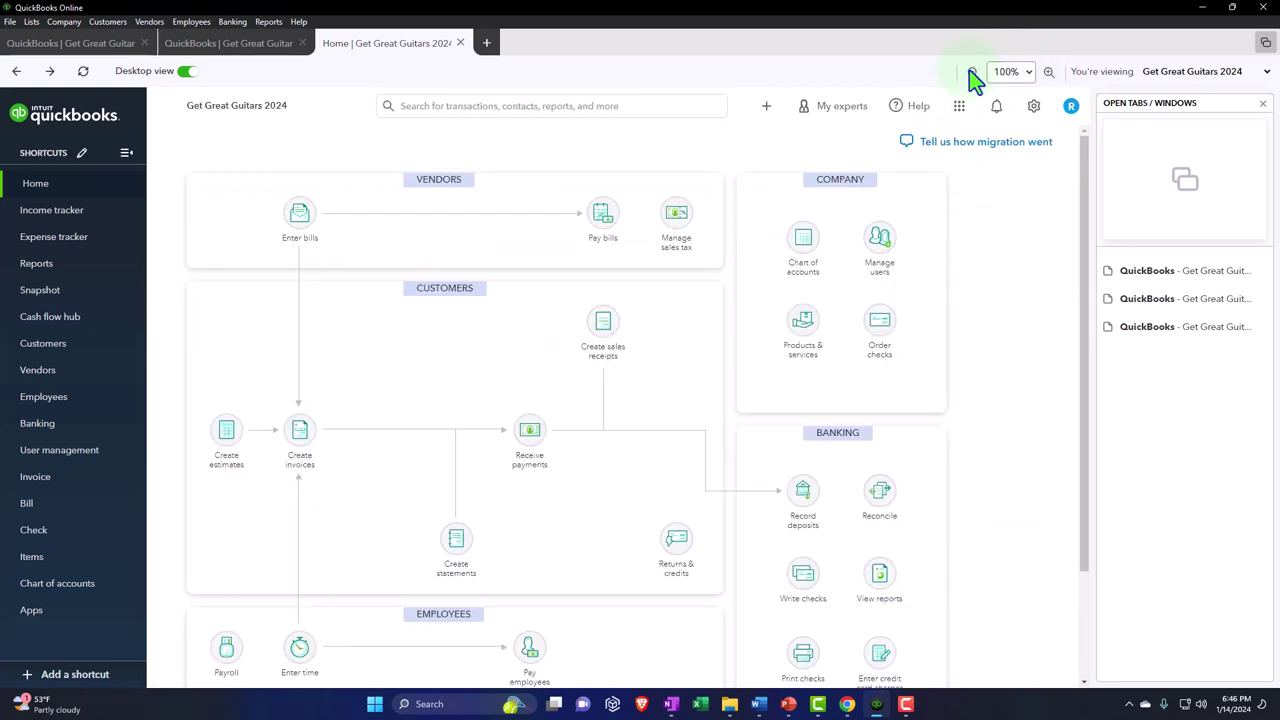